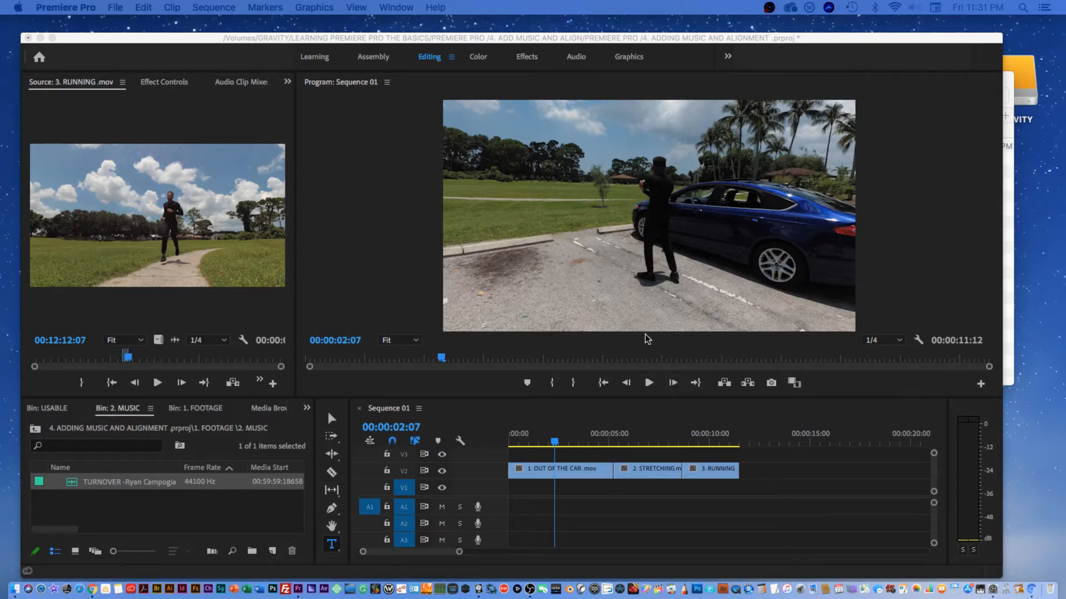
# Step: Open the 2. MUSIC bin and place the TURNOVER music clip on audio track A1 at the sequence start
pyautogui.click(555, 441)
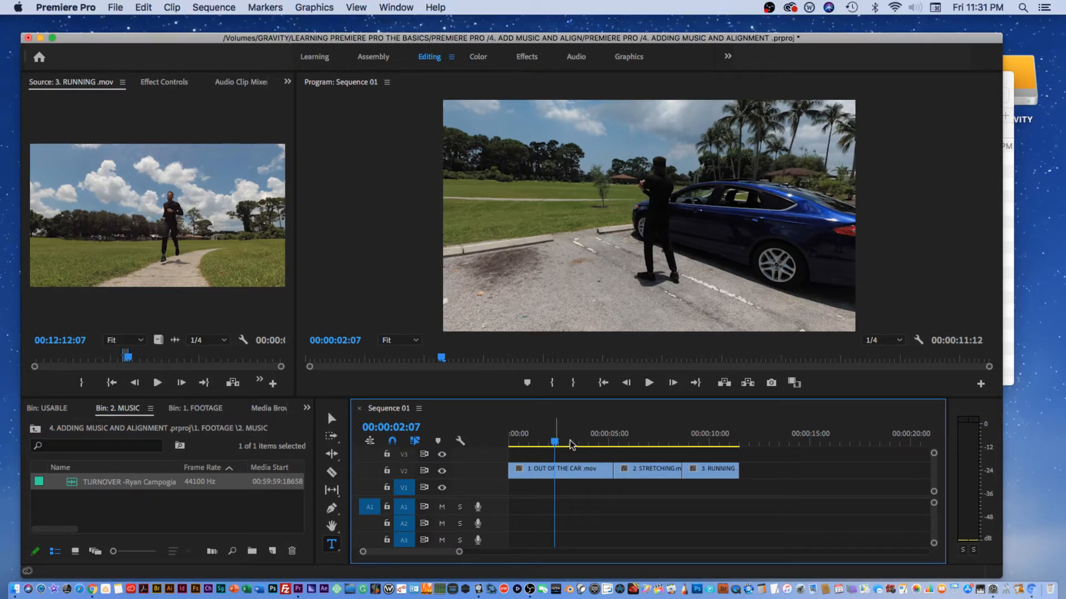
pyautogui.moveTo(555, 442); pyautogui.dragTo(518, 442)
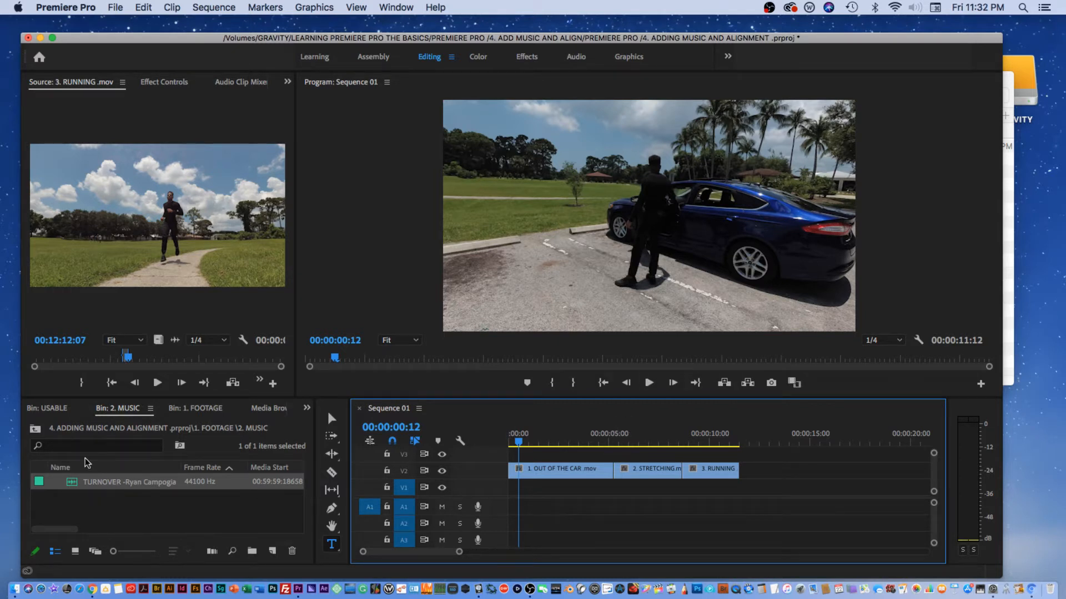
pyautogui.click(35, 428)
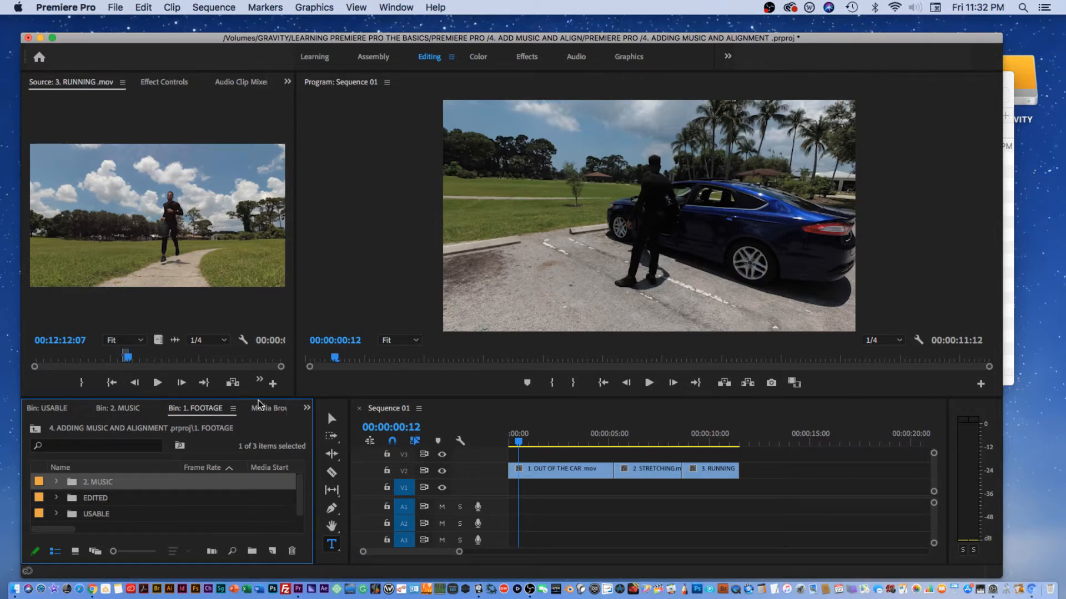
pyautogui.moveTo(259, 398); pyautogui.dragTo(279, 315)
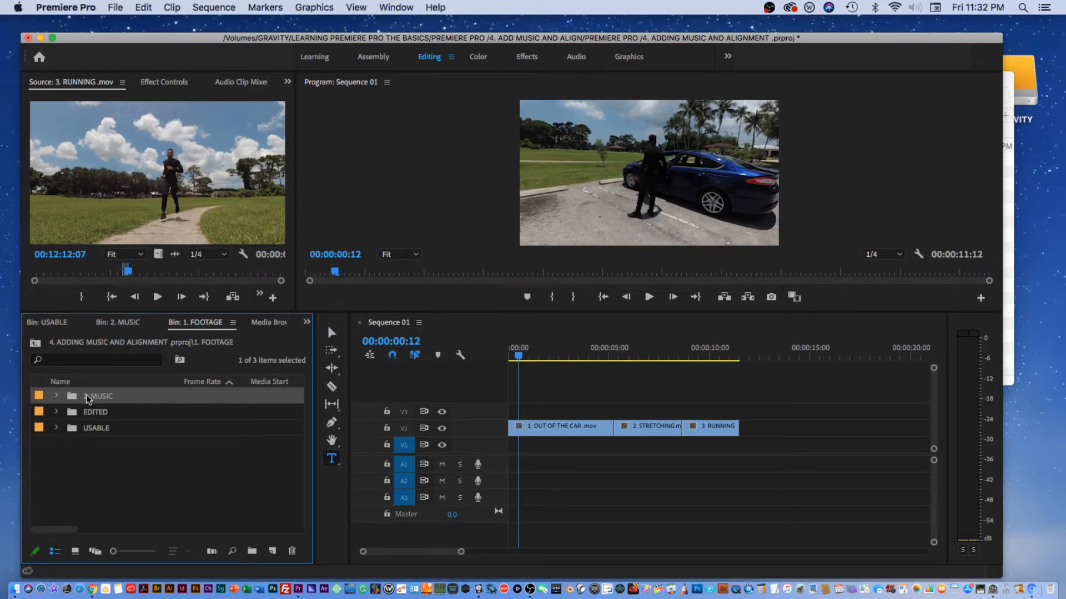
pyautogui.click(75, 551)
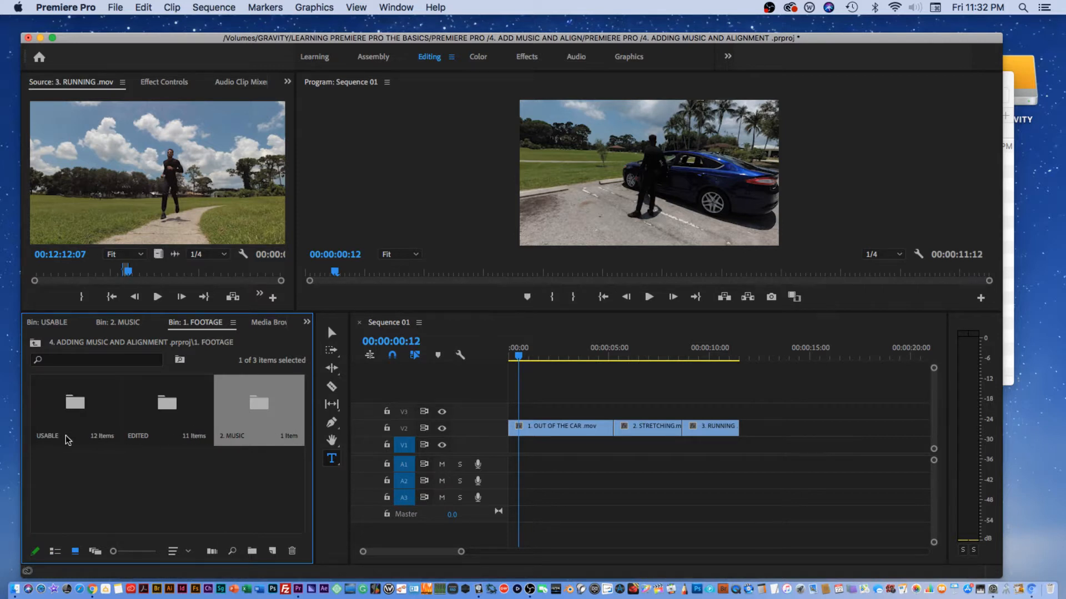
pyautogui.doubleClick(242, 416)
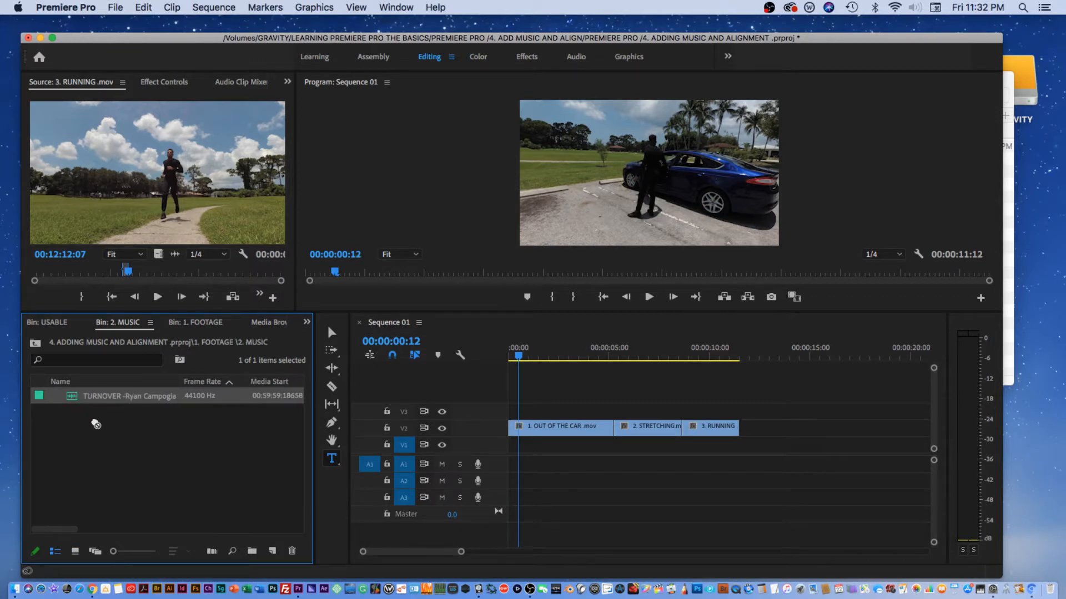
pyautogui.moveTo(96, 424); pyautogui.dragTo(511, 468)
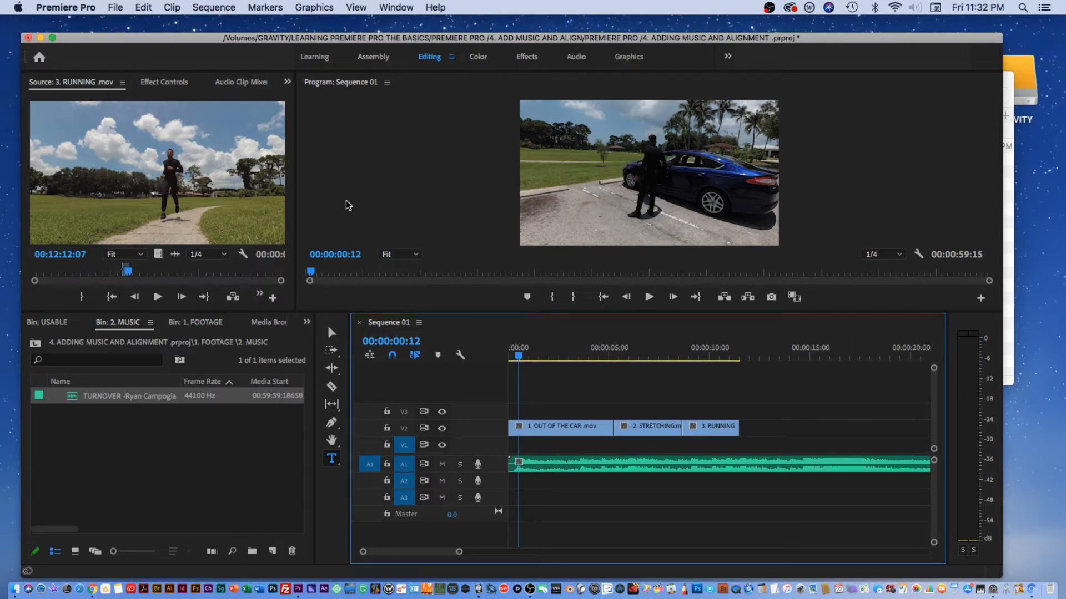
# Step: Enlarge audio track A1 and play the sequence from the start to preview it with the music
pyautogui.moveTo(933, 460); pyautogui.dragTo(934, 483)
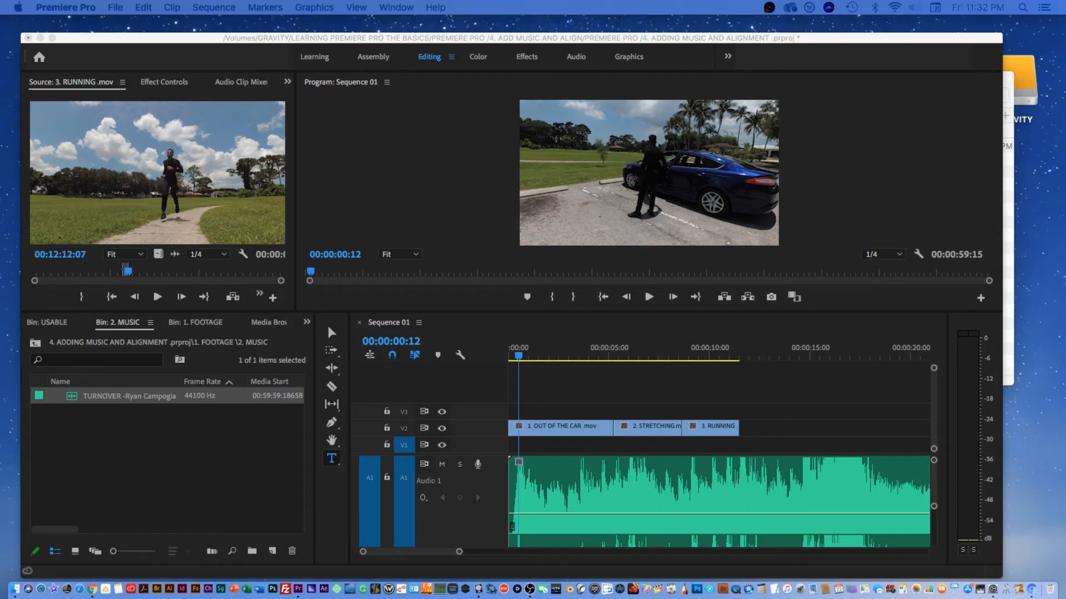
pyautogui.click(527, 355)
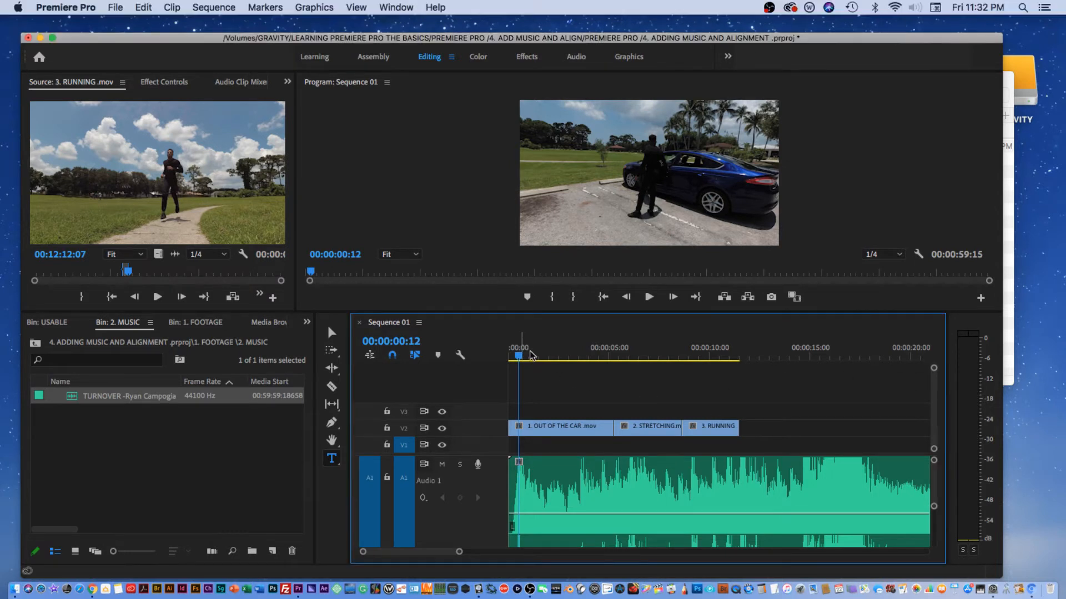
pyautogui.press('space')
pyautogui.moveTo(521, 358); pyautogui.dragTo(502, 356)
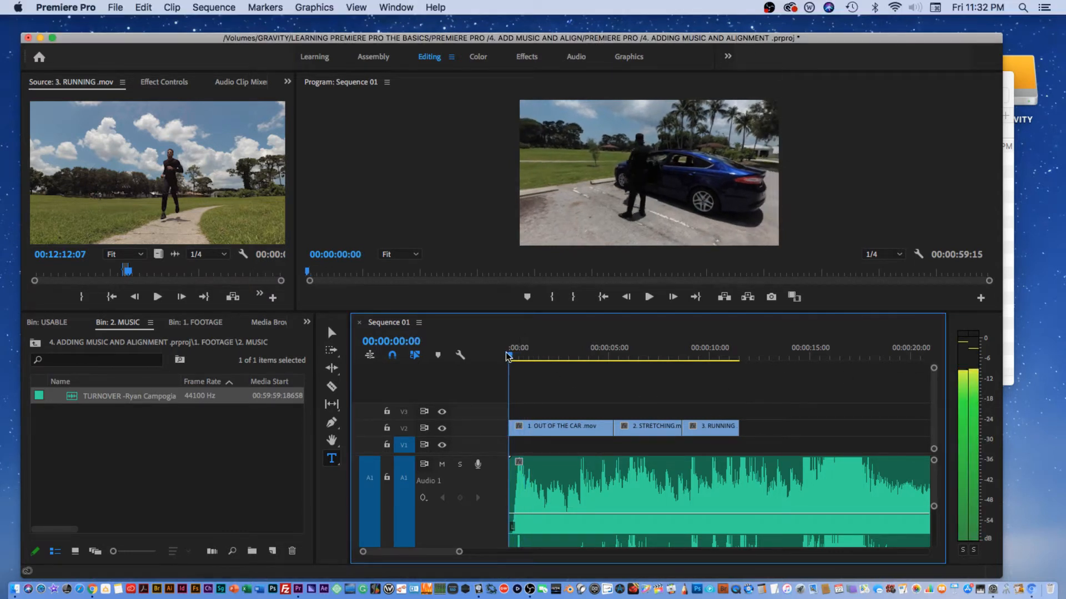
pyautogui.press('space')
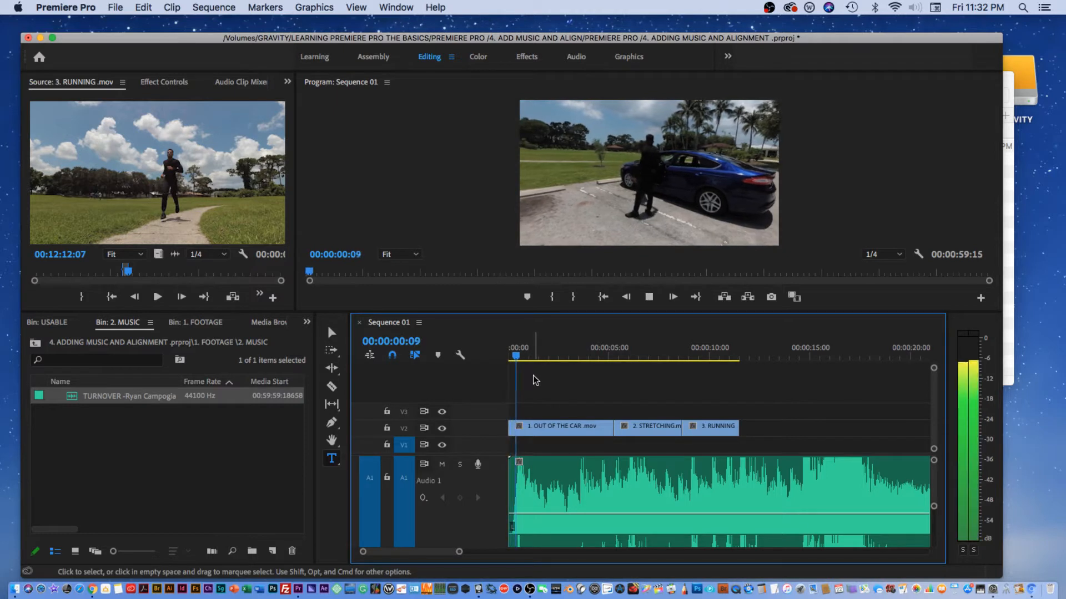
pyautogui.press('space')
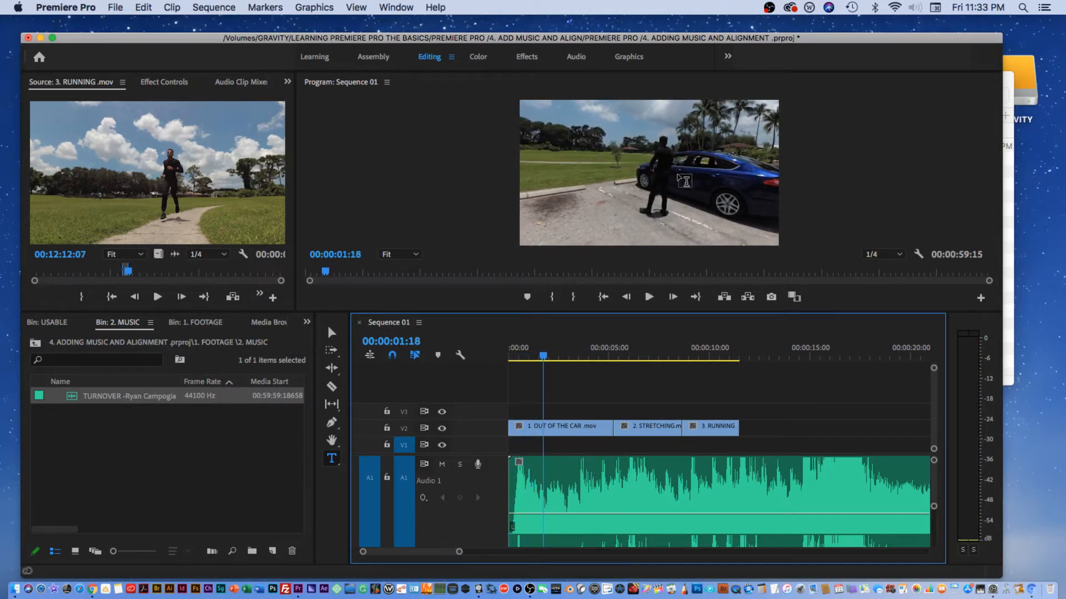
# Step: Resize the monitor and timeline panels and zoom in on the timeline
pyautogui.moveTo(567, 311); pyautogui.dragTo(599, 423)
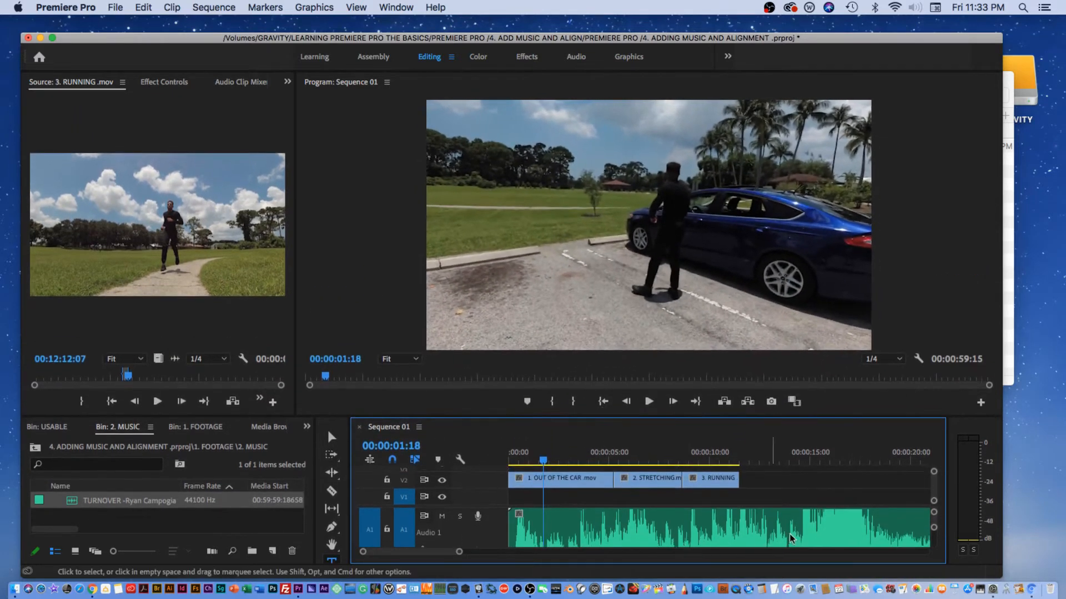
pyautogui.moveTo(797, 38); pyautogui.dragTo(800, 23)
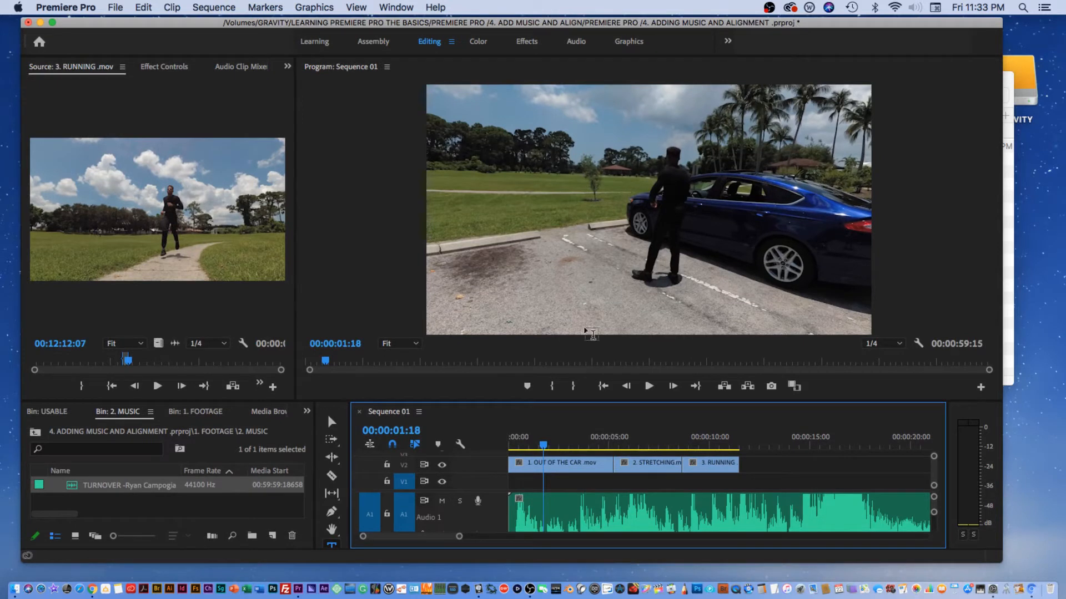
pyautogui.moveTo(461, 537)
pyautogui.mouseDown()
pyautogui.moveTo(472, 536)
pyautogui.moveTo(445, 536)
pyautogui.mouseUp()
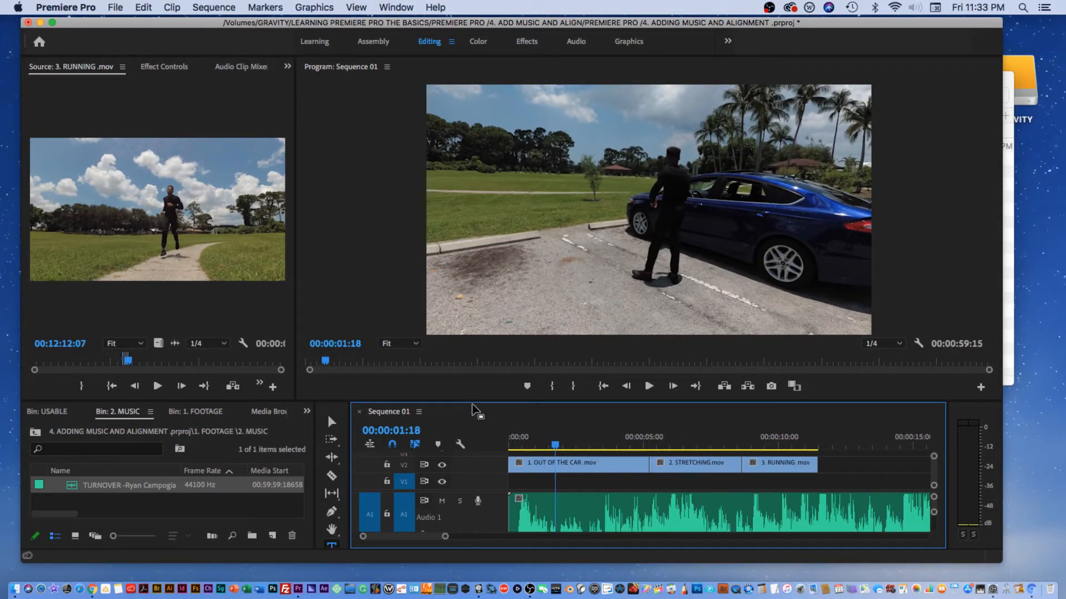
pyautogui.moveTo(475, 399); pyautogui.dragTo(474, 346)
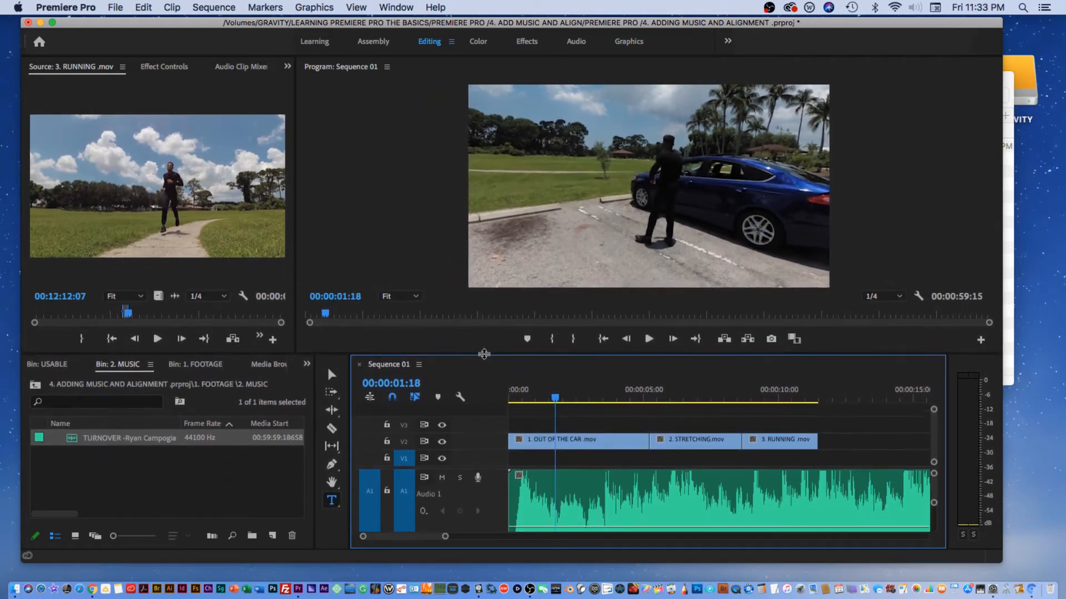
pyautogui.moveTo(555, 398); pyautogui.dragTo(540, 398)
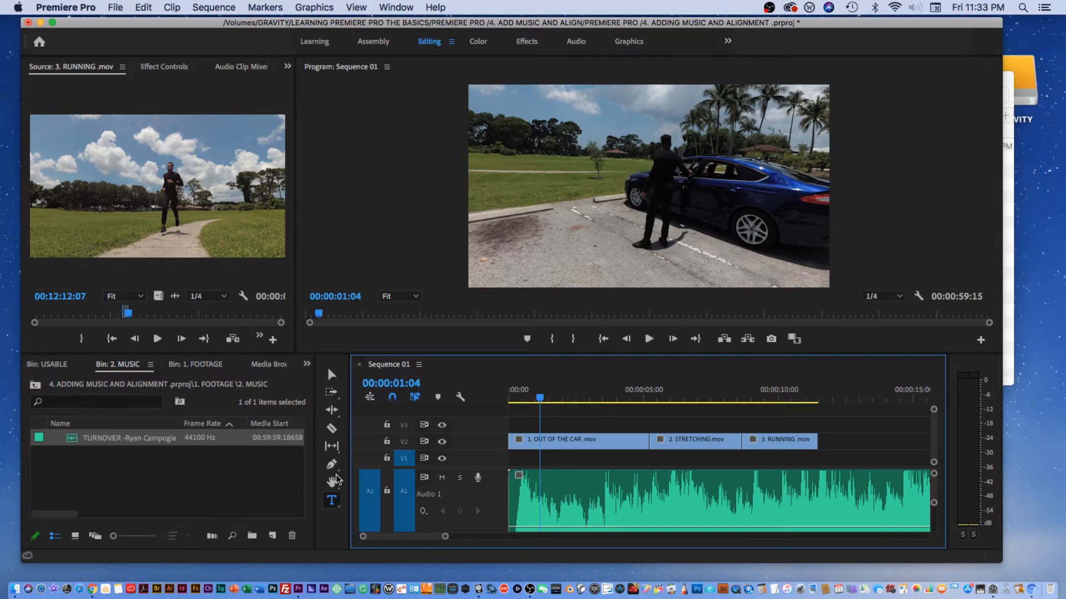
pyautogui.press('v')
pyautogui.press('c')
pyautogui.click(331, 501)
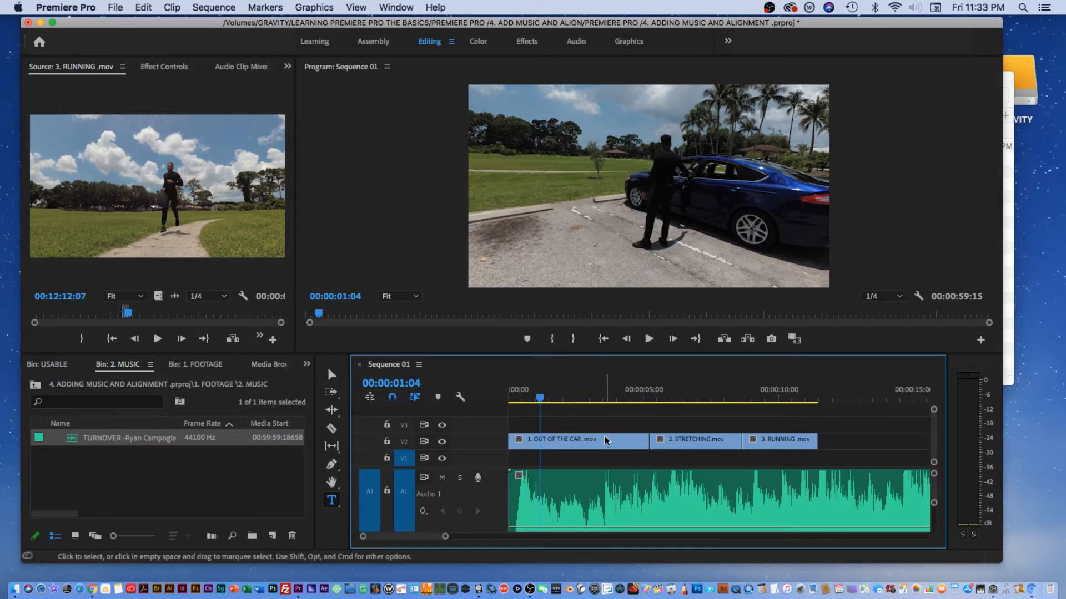
pyautogui.press('c')
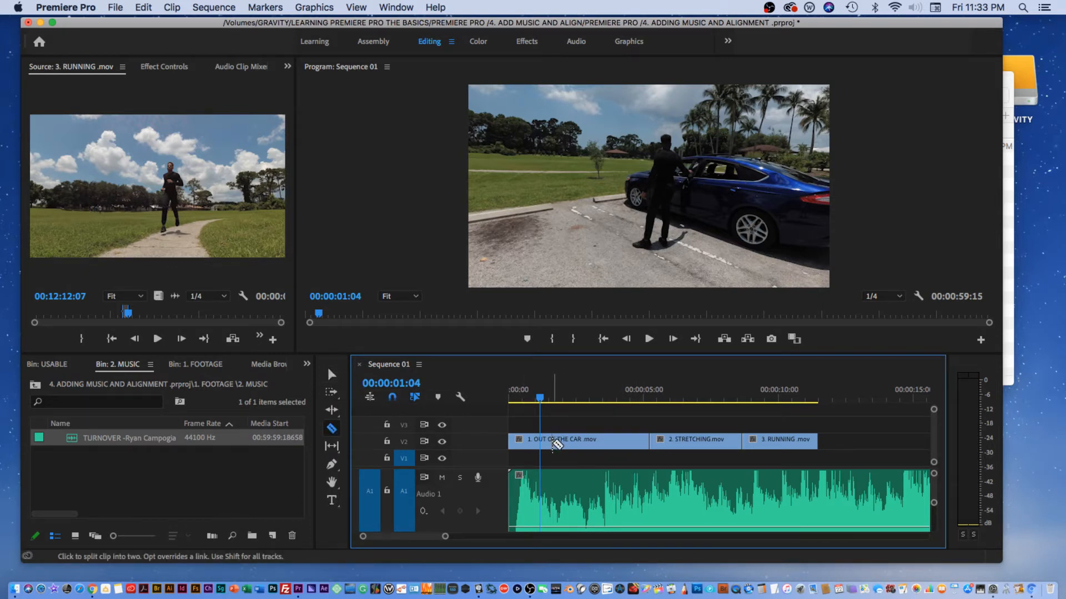
pyautogui.press('t')
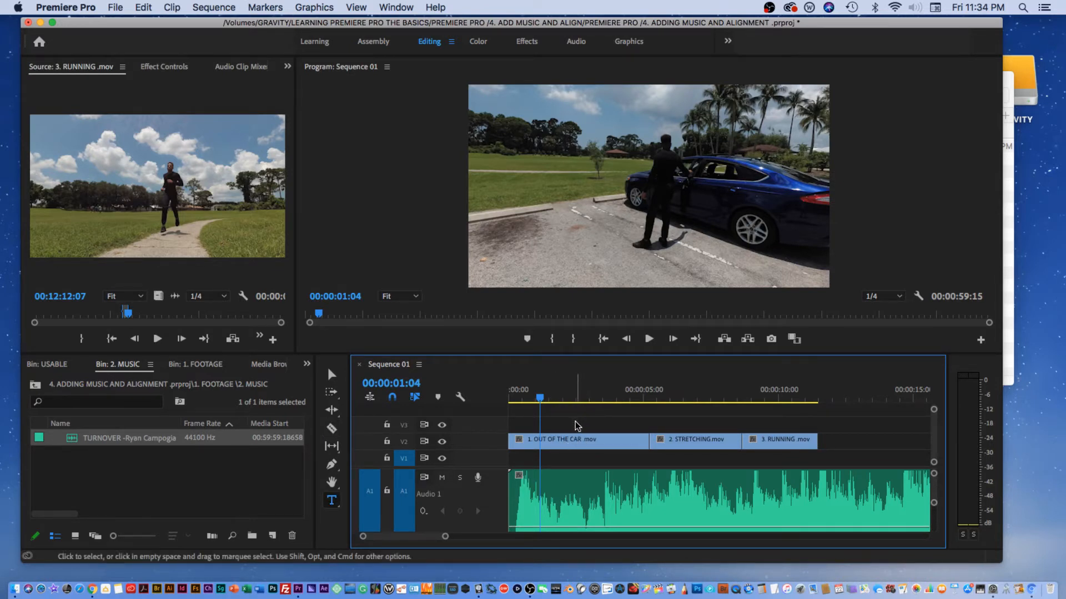
pyautogui.press('c')
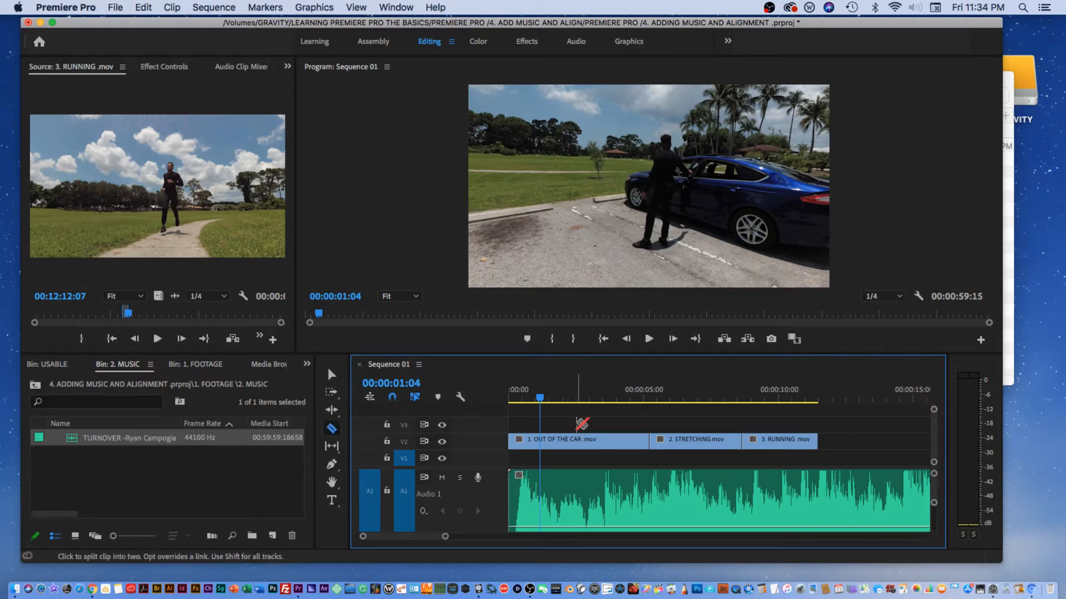
pyautogui.press('t')
pyautogui.press('c')
pyautogui.press('t')
pyautogui.press('c')
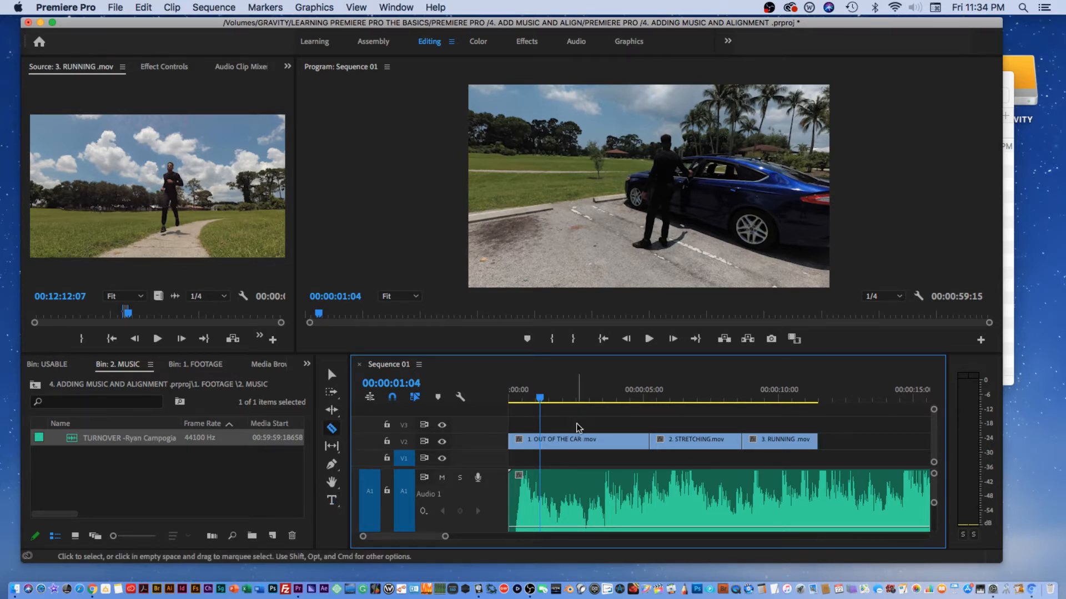
pyautogui.press('t')
pyautogui.press('c')
pyautogui.press('t')
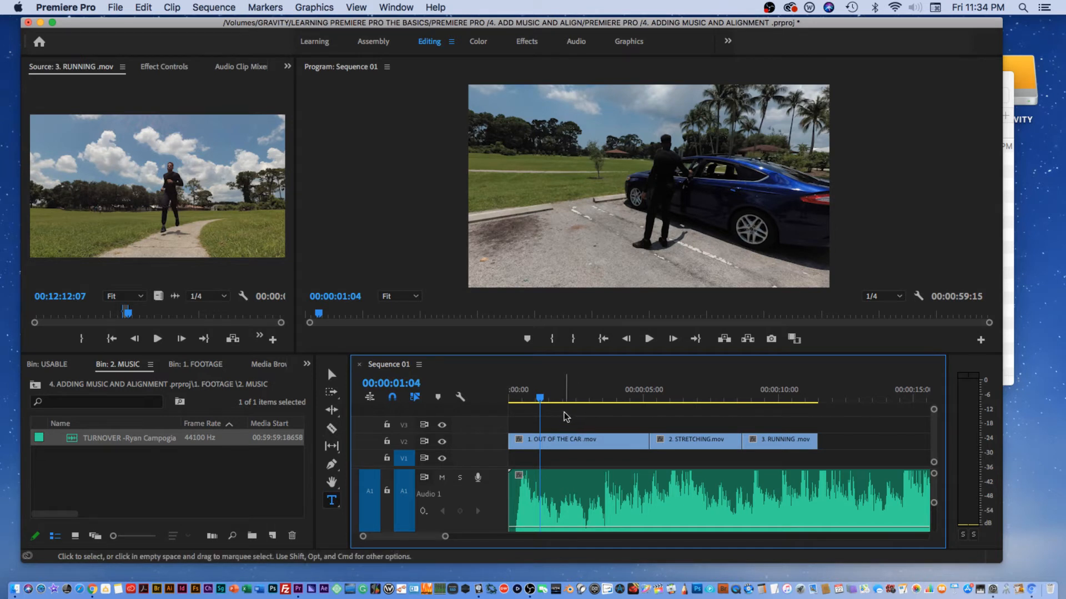
pyautogui.press('c')
pyautogui.press('t')
pyautogui.press('c')
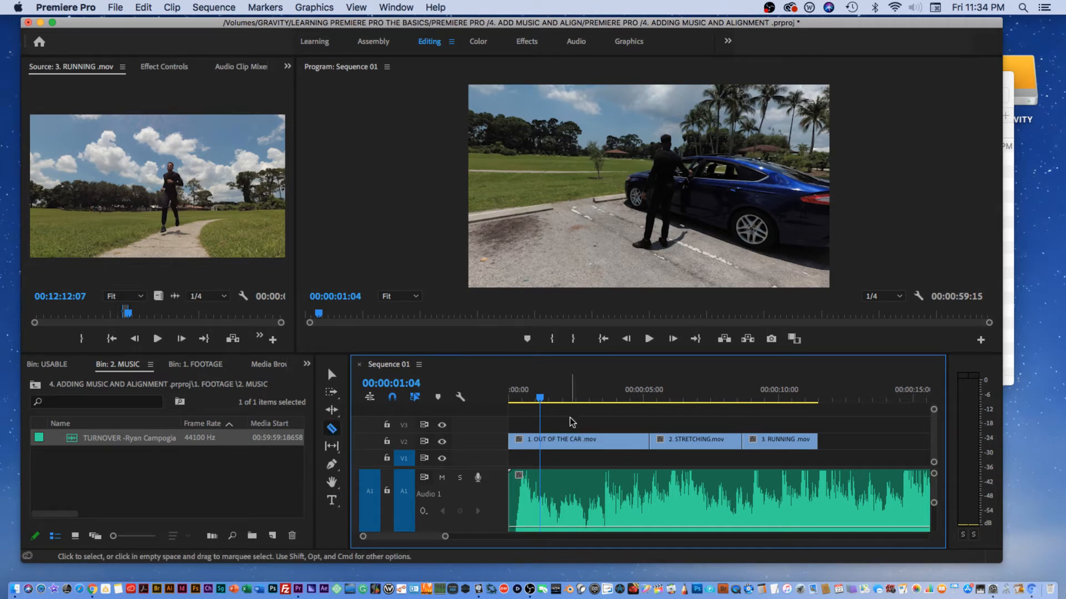
pyautogui.press('t')
pyautogui.press('c')
pyautogui.press('t')
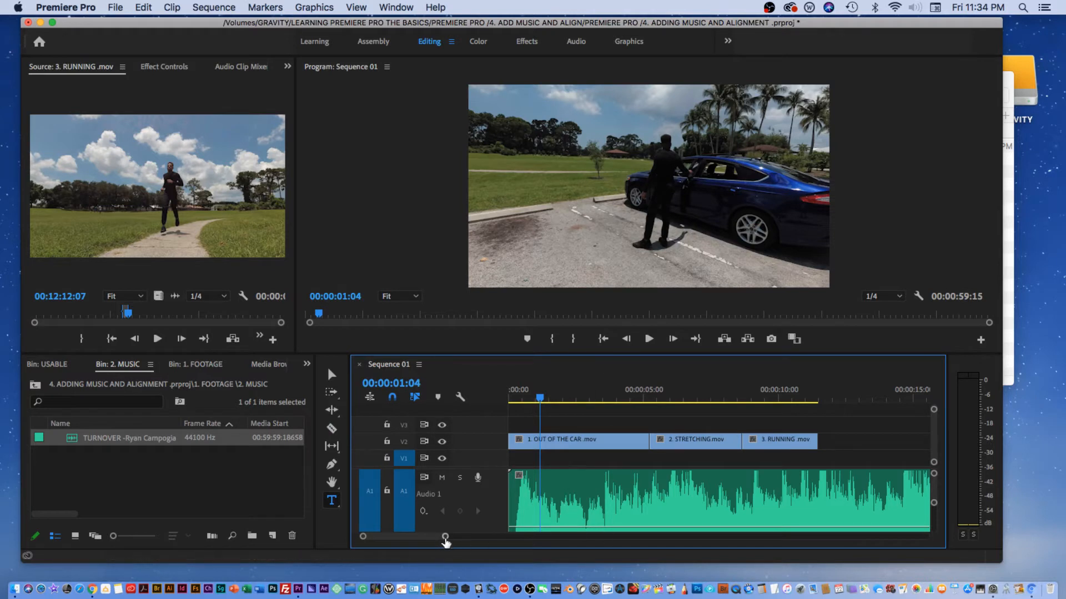
# Step: Set the speed of the OUT OF THE CAR clip to 160%
pyautogui.moveTo(446, 537); pyautogui.dragTo(396, 536)
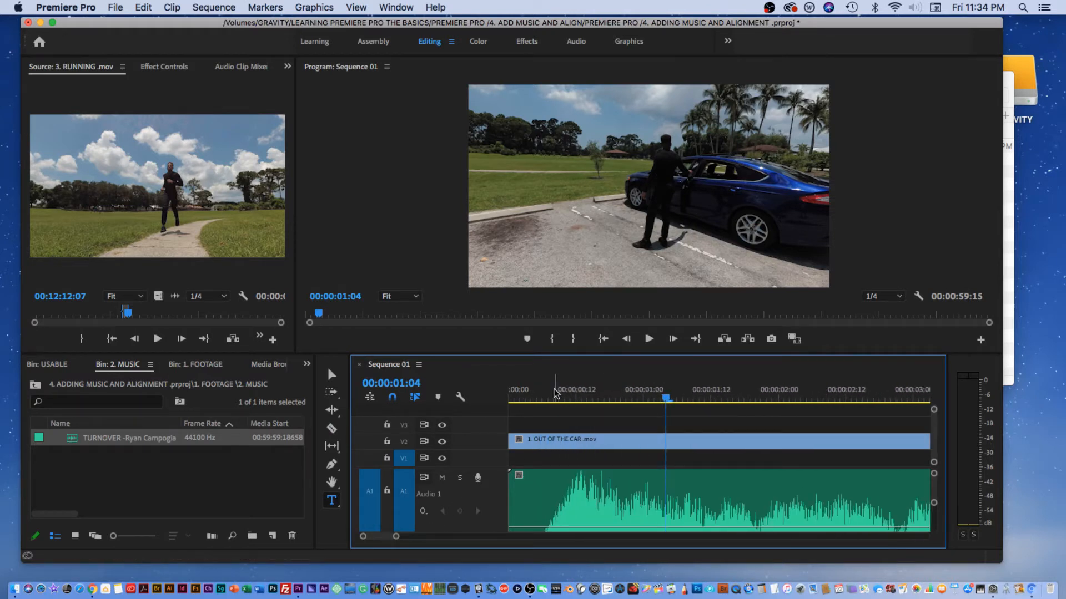
pyautogui.moveTo(555, 393); pyautogui.dragTo(701, 376)
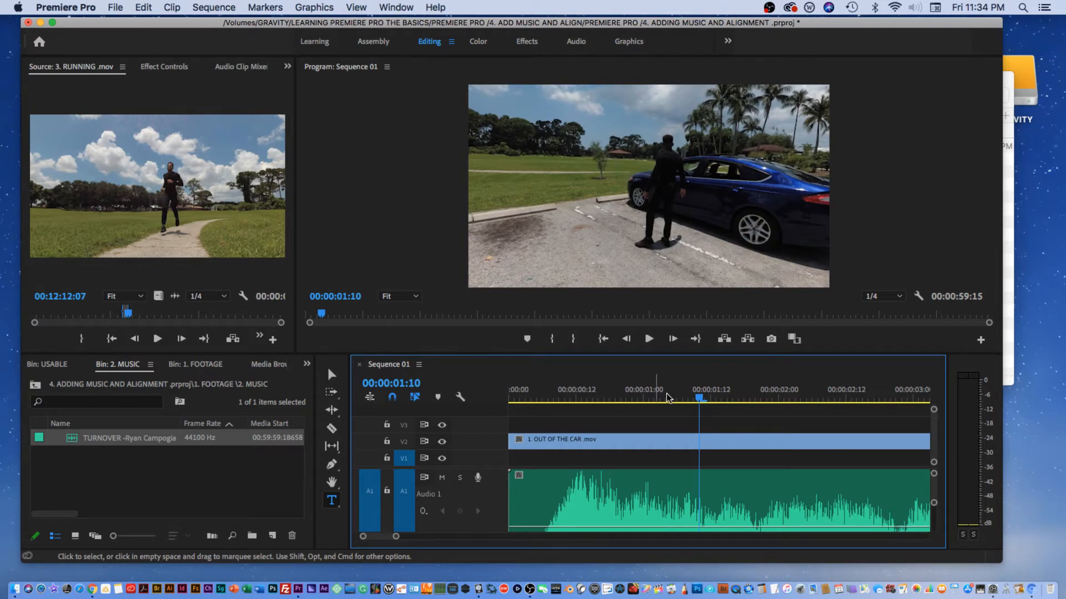
pyautogui.moveTo(700, 398)
pyautogui.mouseDown()
pyautogui.moveTo(571, 398)
pyautogui.moveTo(694, 398)
pyautogui.mouseUp()
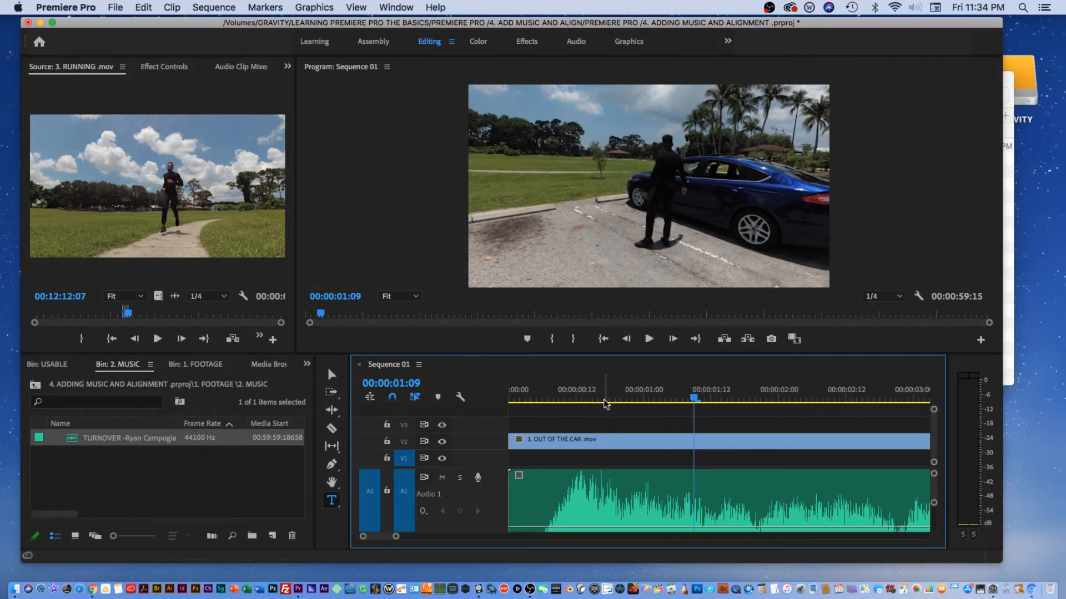
pyautogui.rightClick(576, 440)
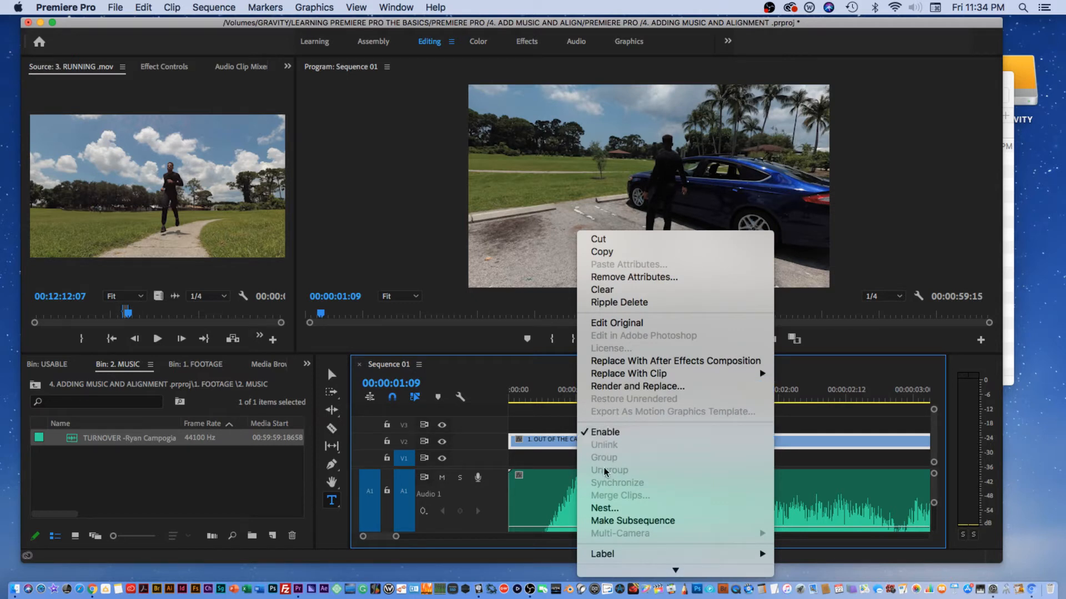
pyautogui.scroll(-5, 621, 393)
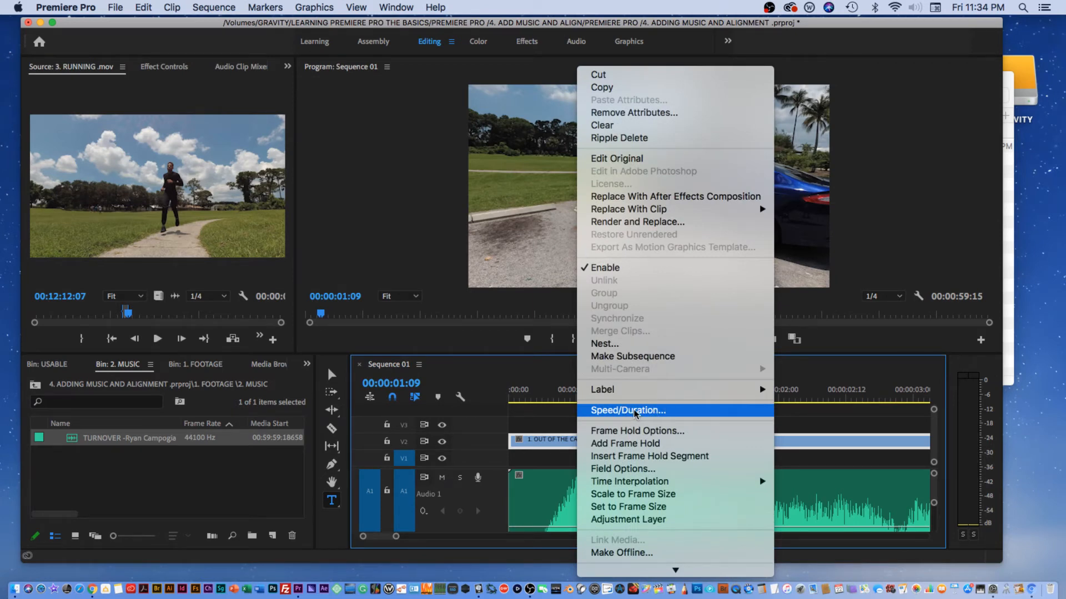
pyautogui.click(633, 412)
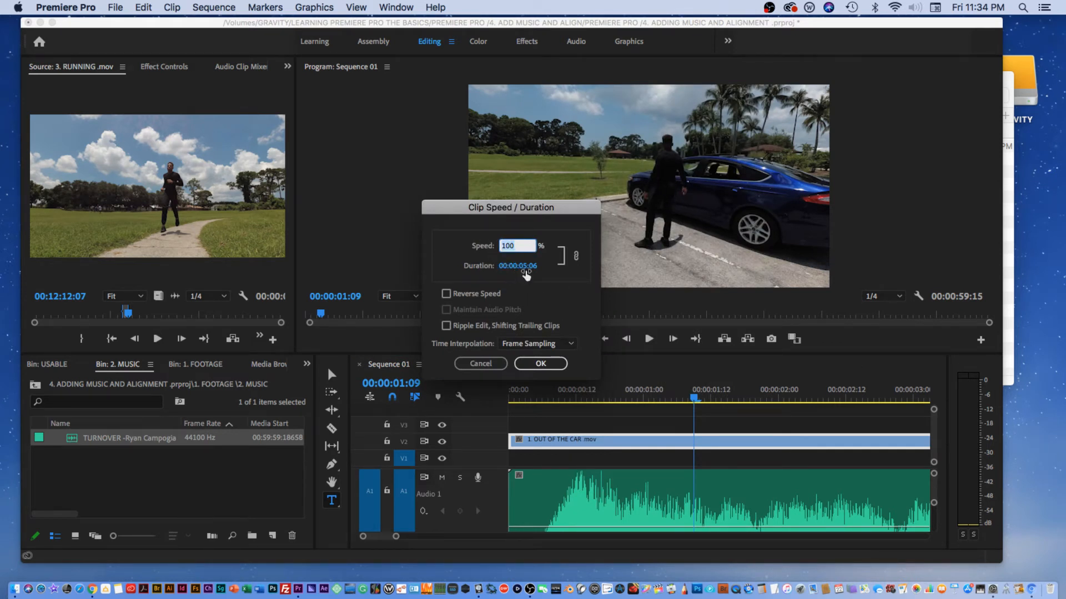
pyautogui.write('1')
pyautogui.click(541, 365)
# Step: Play the sequence from the start to review the sped-up clip against the music
pyautogui.moveTo(662, 395); pyautogui.dragTo(510, 398)
pyautogui.press('space')
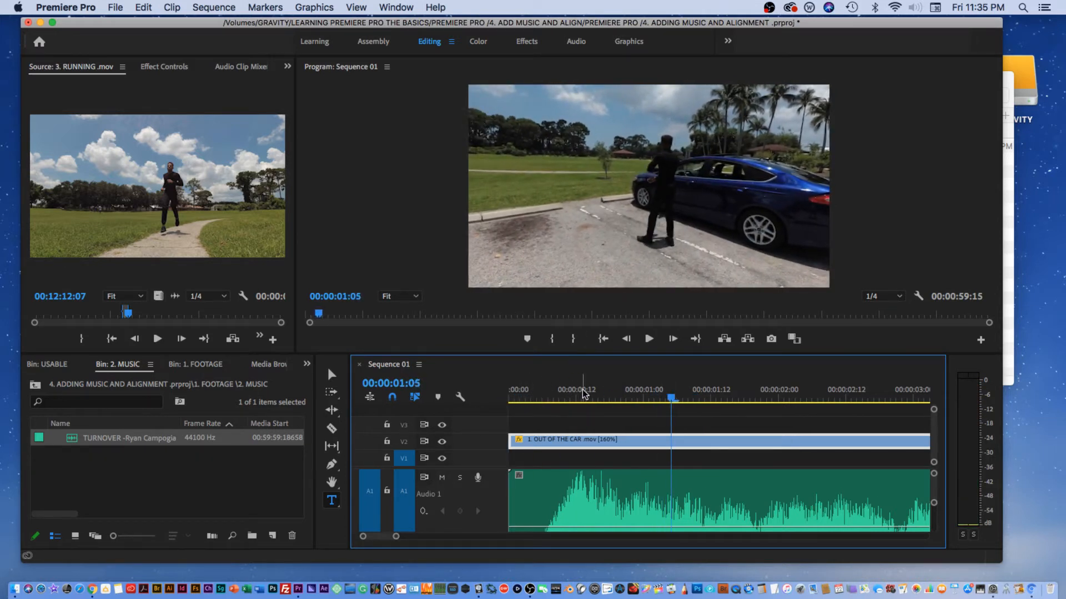
pyautogui.click(511, 391)
pyautogui.press('space')
pyautogui.click(510, 391)
pyautogui.press('space')
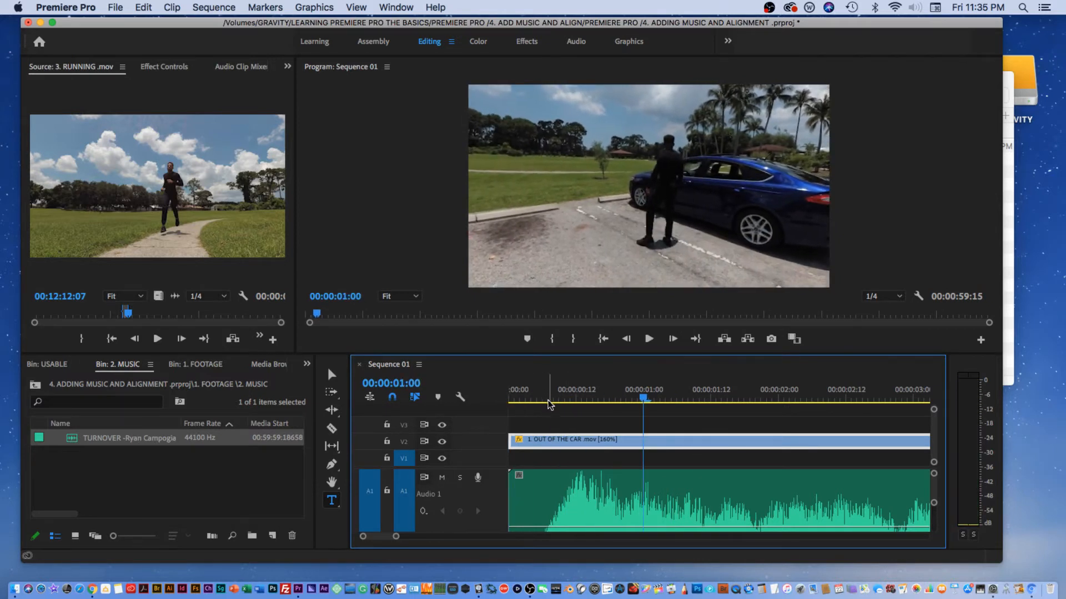
pyautogui.moveTo(639, 396)
pyautogui.mouseDown()
pyautogui.moveTo(615, 396)
pyautogui.moveTo(632, 395)
pyautogui.mouseUp()
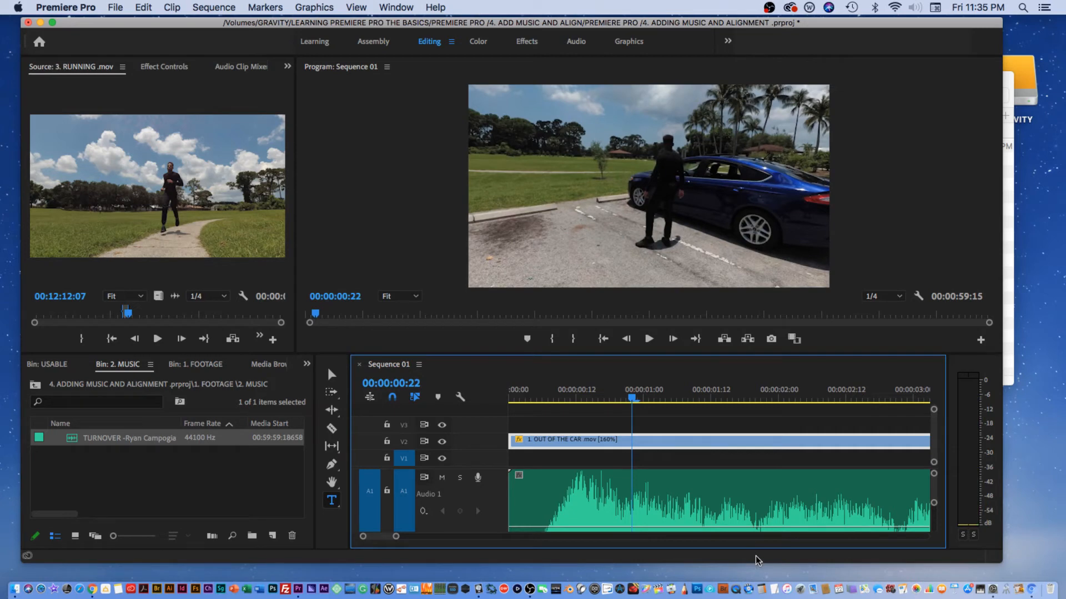
# Step: Resize the timeline and program monitor panels to enlarge the timeline
pyautogui.moveTo(757, 562); pyautogui.dragTo(757, 575)
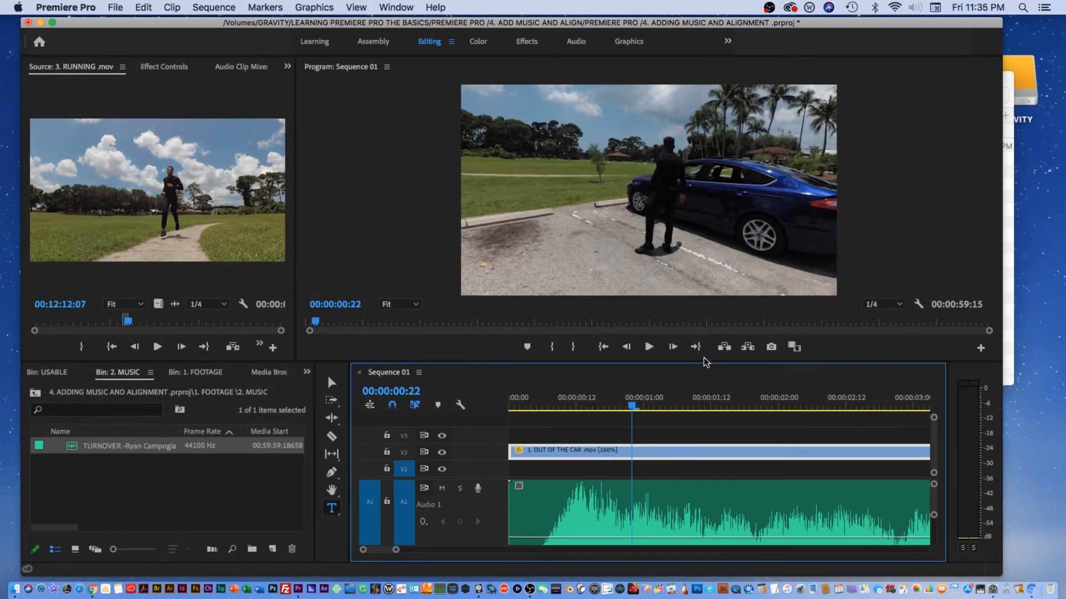
pyautogui.moveTo(705, 361); pyautogui.dragTo(706, 381)
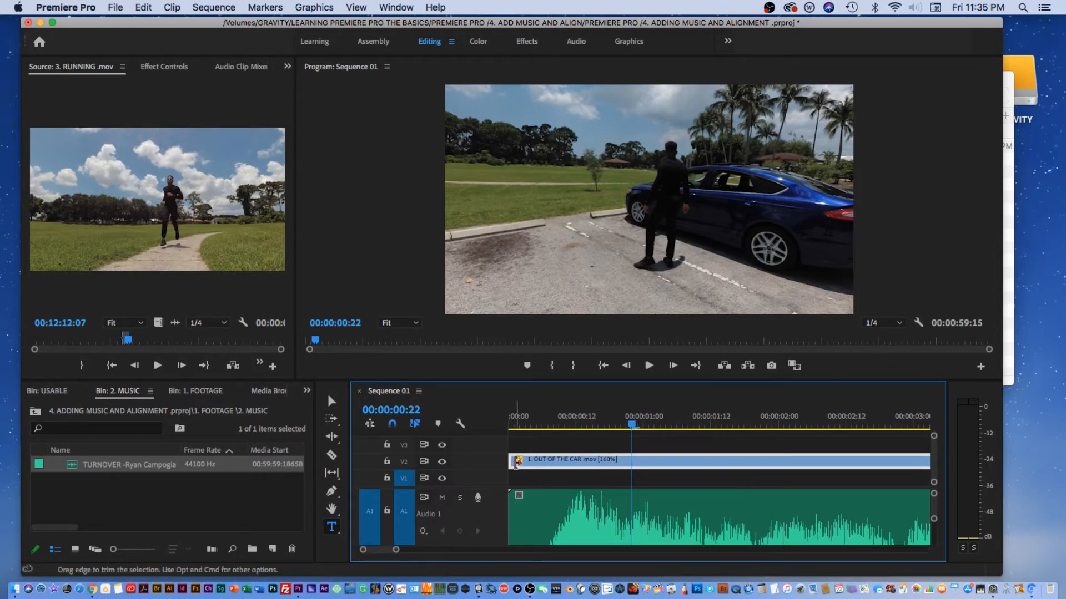
# Step: Trim the beginning of the OUT OF THE CAR clip and move it back to the start of the sequence
pyautogui.moveTo(514, 460); pyautogui.dragTo(543, 460)
pyautogui.click(332, 400)
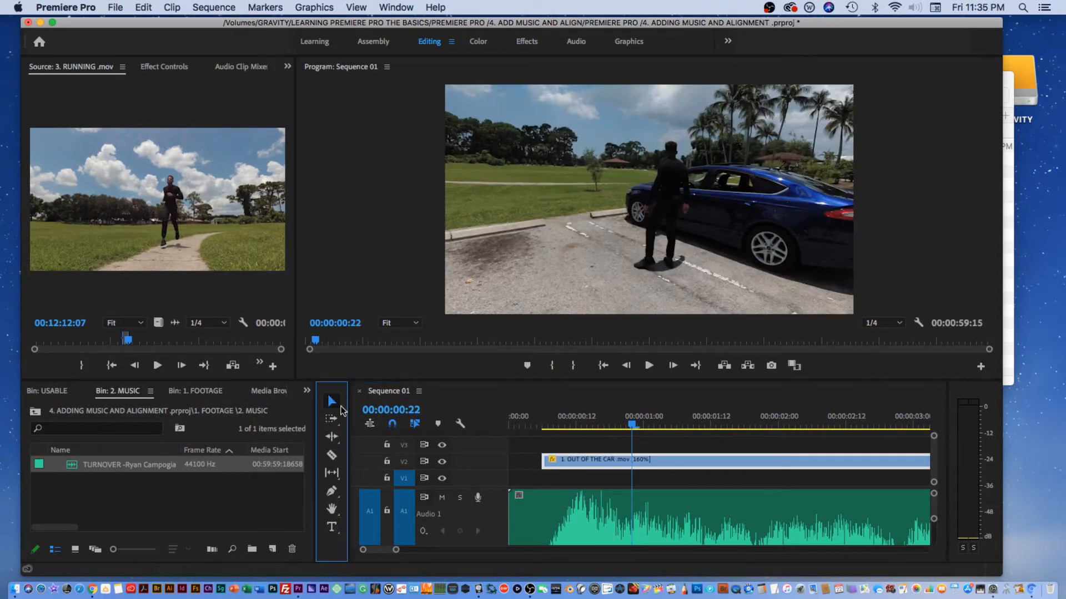
pyautogui.moveTo(547, 463); pyautogui.dragTo(557, 471)
# Step: Scrub through the opening frames of the sequence to compare the clip with the music beat
pyautogui.moveTo(553, 426); pyautogui.dragTo(593, 425)
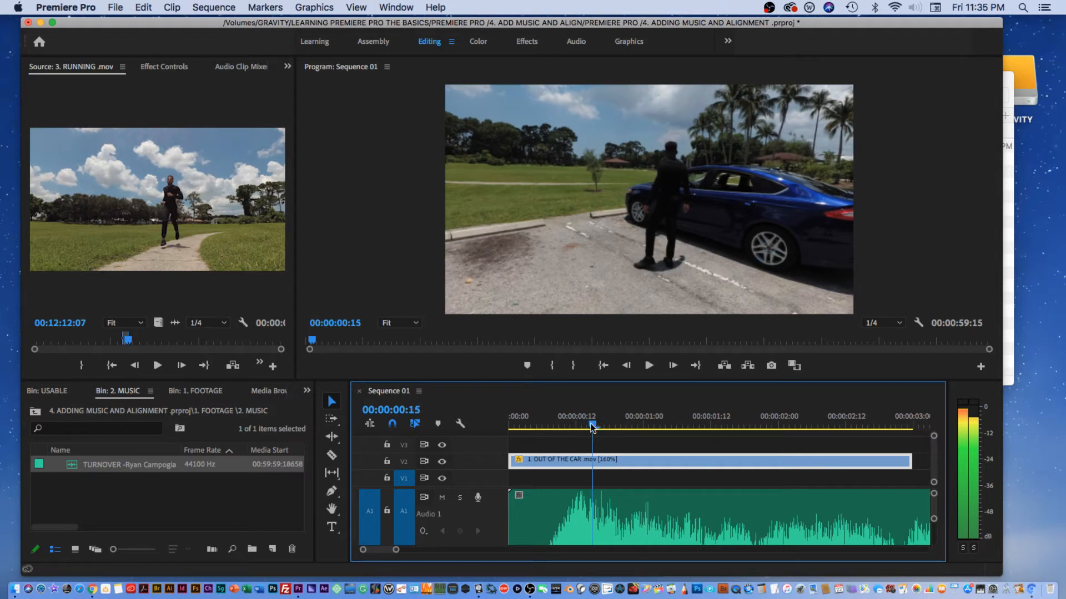
pyautogui.moveTo(594, 427); pyautogui.dragTo(598, 428)
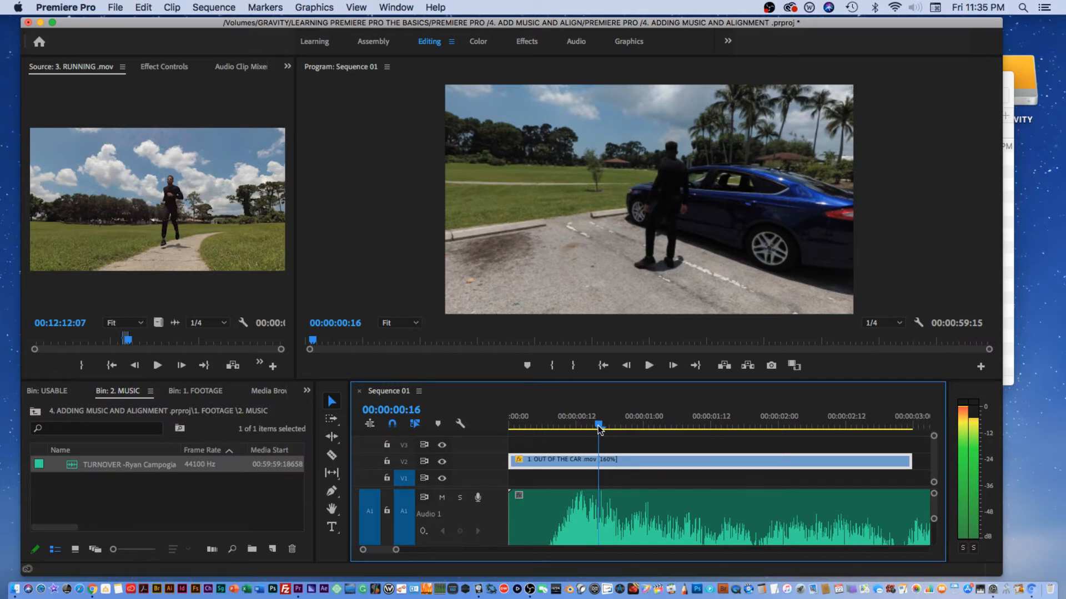
pyautogui.moveTo(597, 426); pyautogui.dragTo(586, 432)
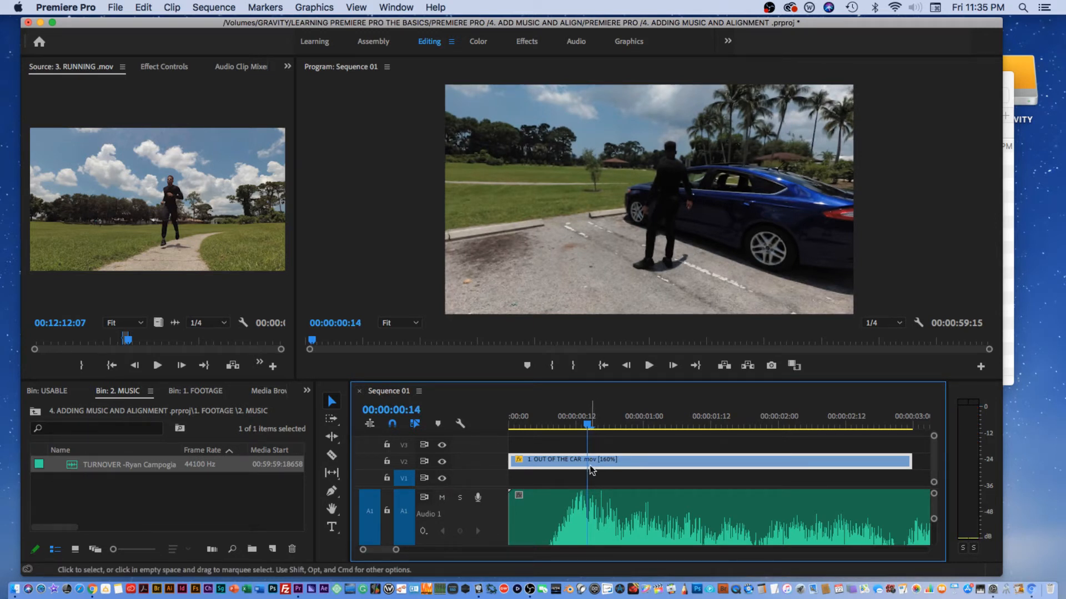
pyautogui.moveTo(396, 553); pyautogui.dragTo(378, 550)
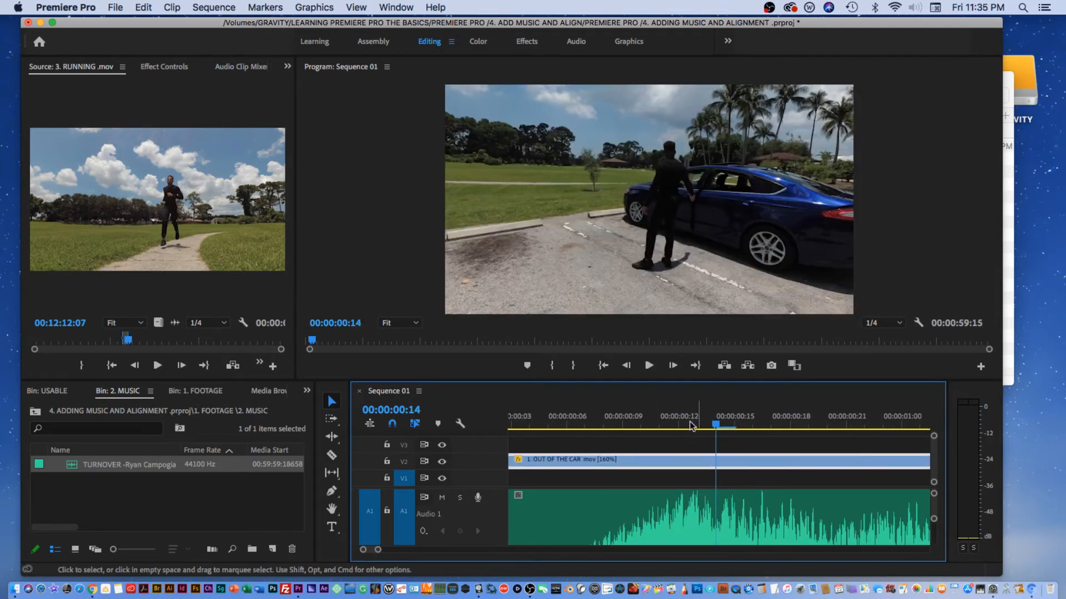
pyautogui.moveTo(689, 416); pyautogui.dragTo(721, 422)
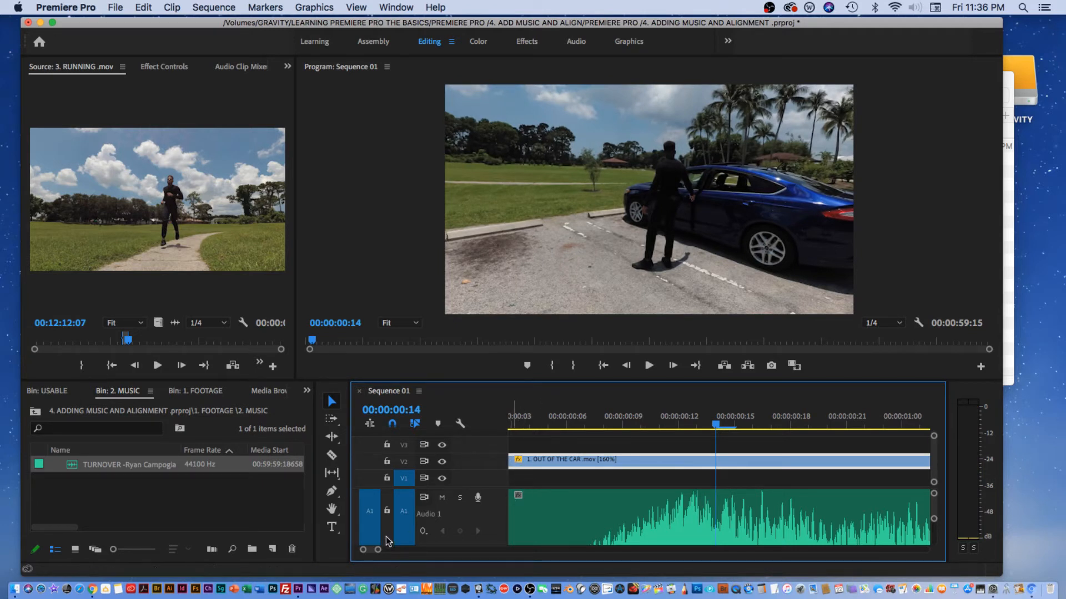
pyautogui.moveTo(371, 550); pyautogui.dragTo(369, 550)
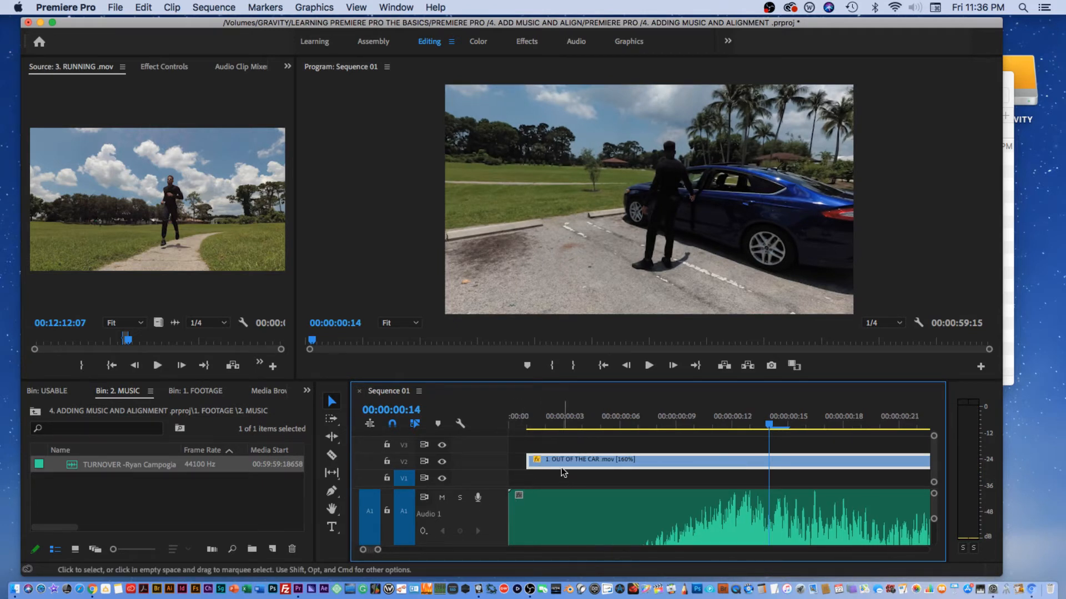
# Step: Shift the OUT OF THE CAR clip a few frames later in the timeline
pyautogui.moveTo(531, 464); pyautogui.dragTo(546, 462)
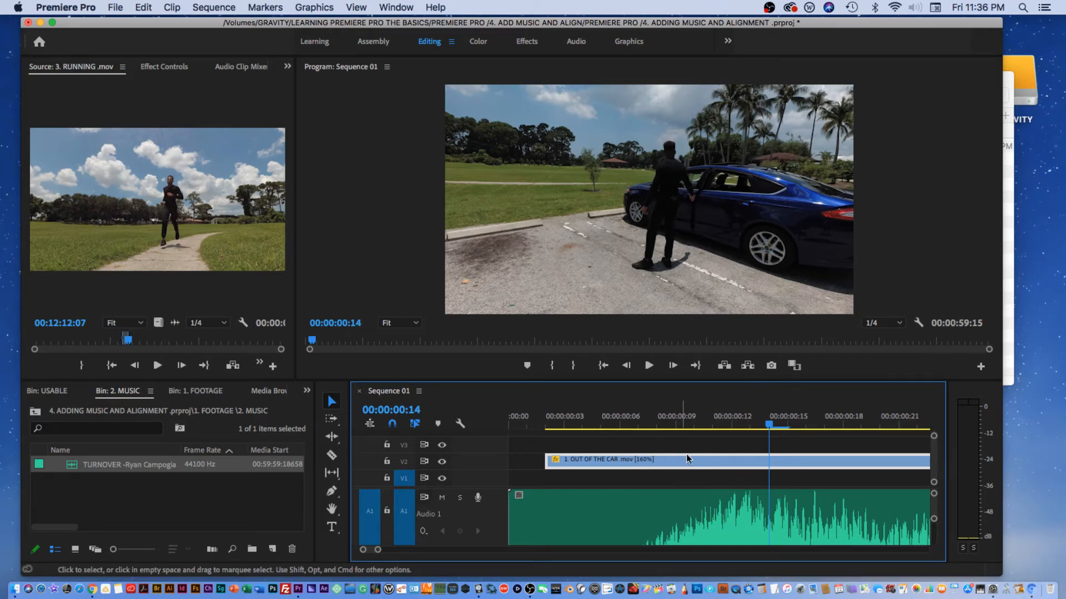
pyautogui.moveTo(718, 458); pyautogui.dragTo(715, 465)
pyautogui.moveTo(712, 424); pyautogui.dragTo(769, 424)
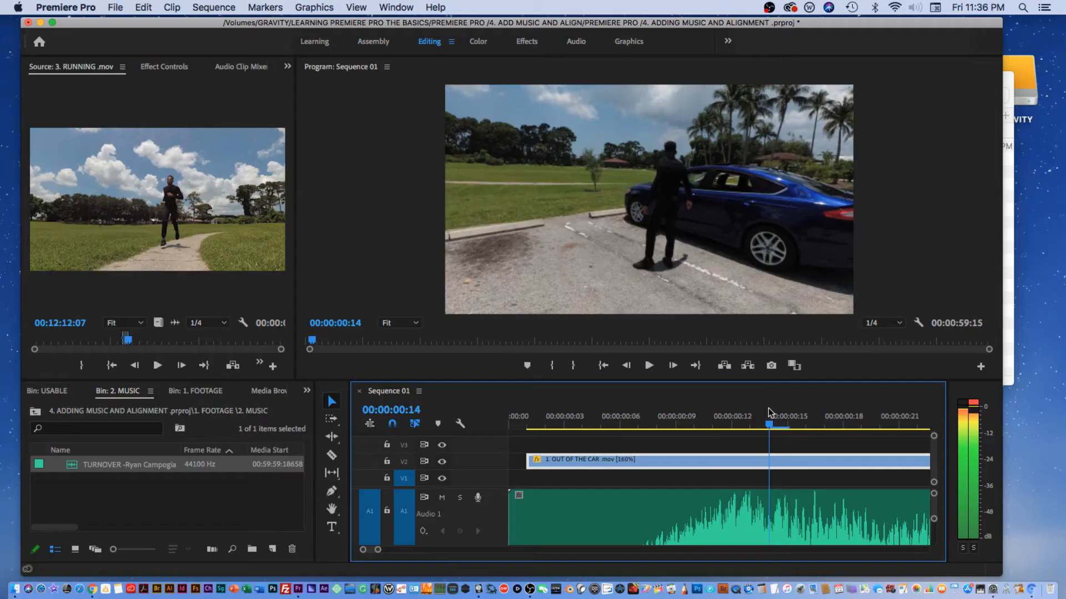
pyautogui.moveTo(768, 409)
pyautogui.mouseDown()
pyautogui.moveTo(755, 411)
pyautogui.moveTo(772, 408)
pyautogui.mouseUp()
pyautogui.moveTo(581, 419); pyautogui.dragTo(565, 421)
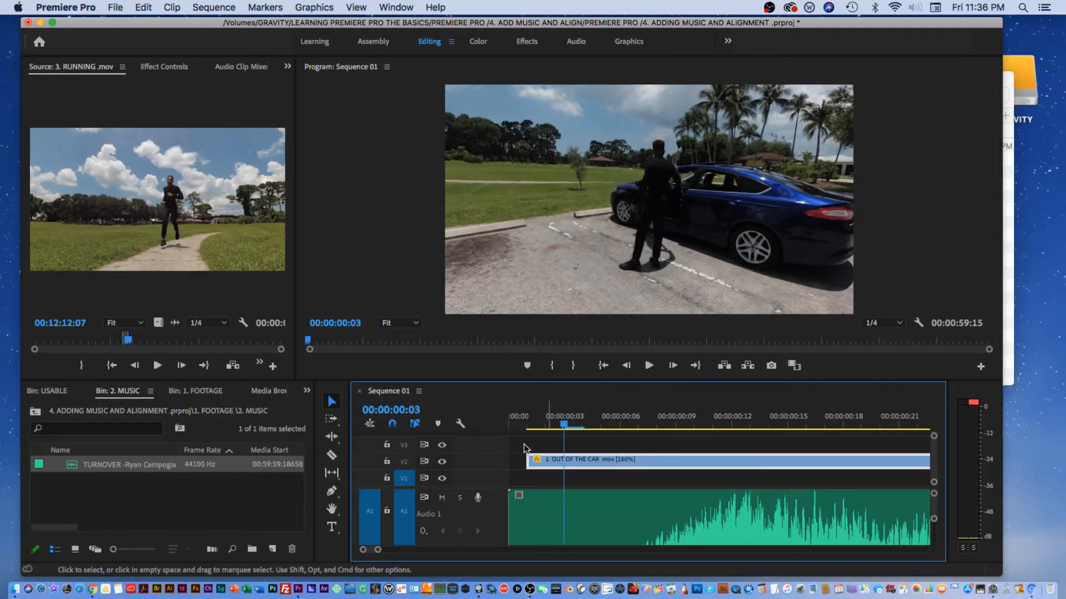
# Step: Play the sequence from the start to review the clip timing against the music
pyautogui.moveTo(377, 551); pyautogui.dragTo(421, 550)
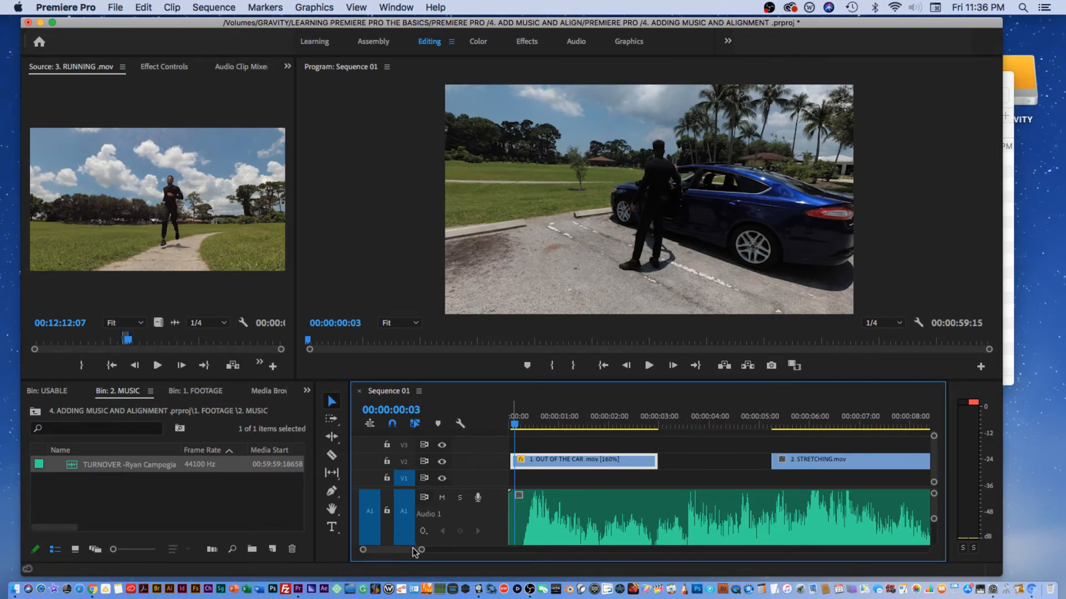
pyautogui.moveTo(420, 551); pyautogui.dragTo(396, 551)
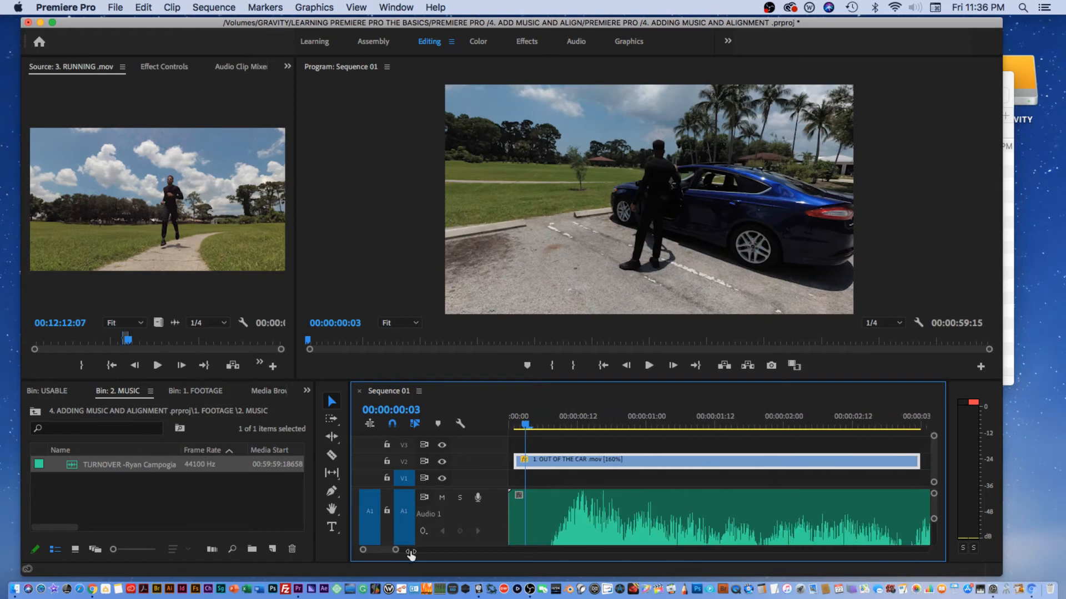
pyautogui.click(517, 423)
pyautogui.press('space')
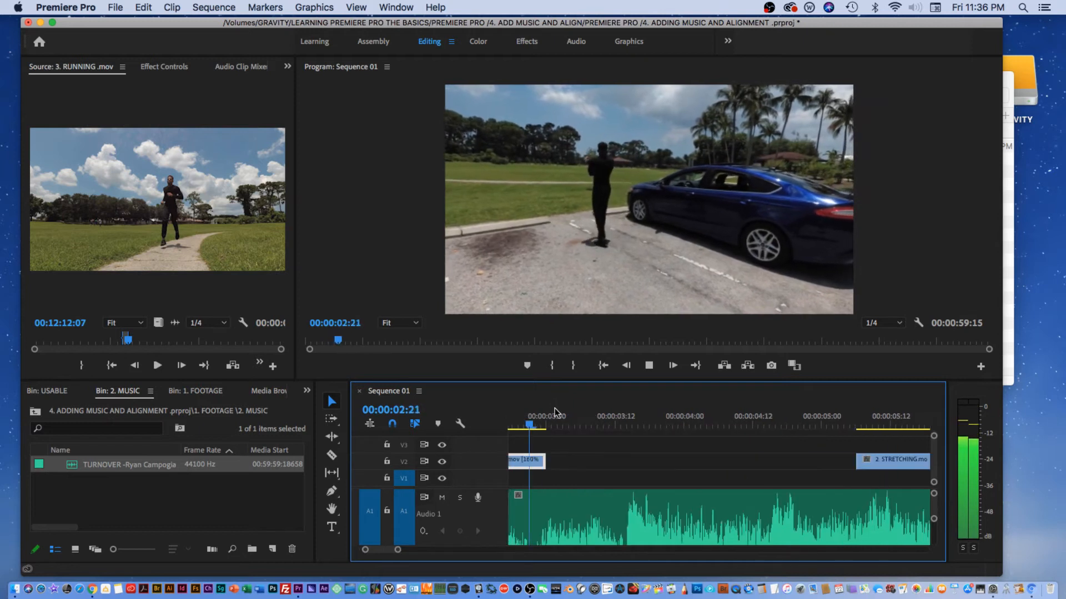
pyautogui.press('space')
# Step: Split the OUT OF THE CAR clip at 00:00:00:15 with the Razor tool
pyautogui.moveTo(398, 551); pyautogui.dragTo(419, 551)
pyautogui.click(553, 423)
pyautogui.moveTo(554, 423); pyautogui.dragTo(544, 428)
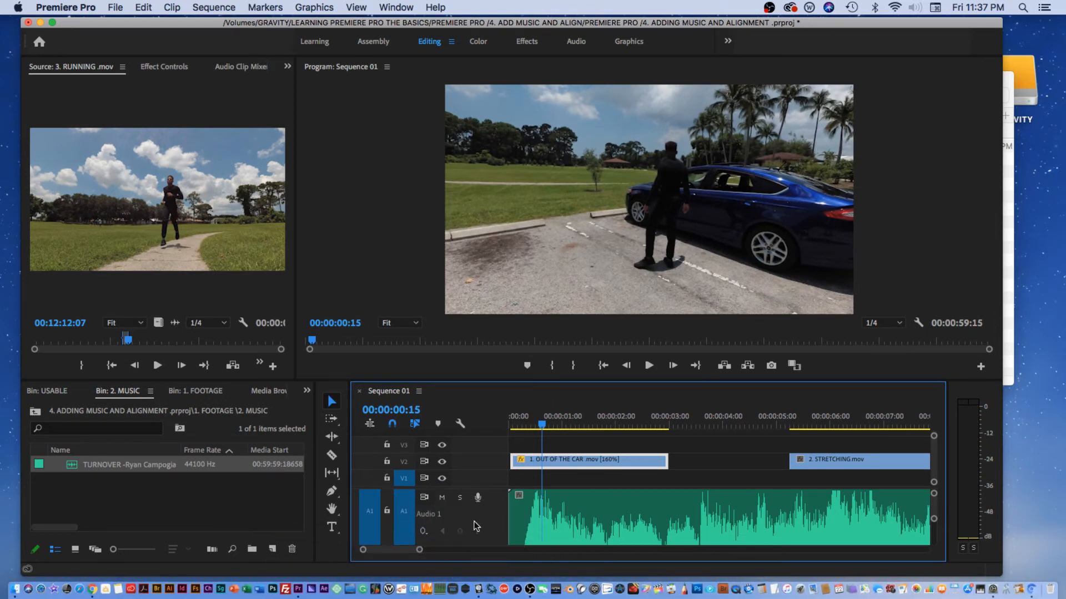
pyautogui.moveTo(419, 551); pyautogui.dragTo(391, 551)
pyautogui.press('c')
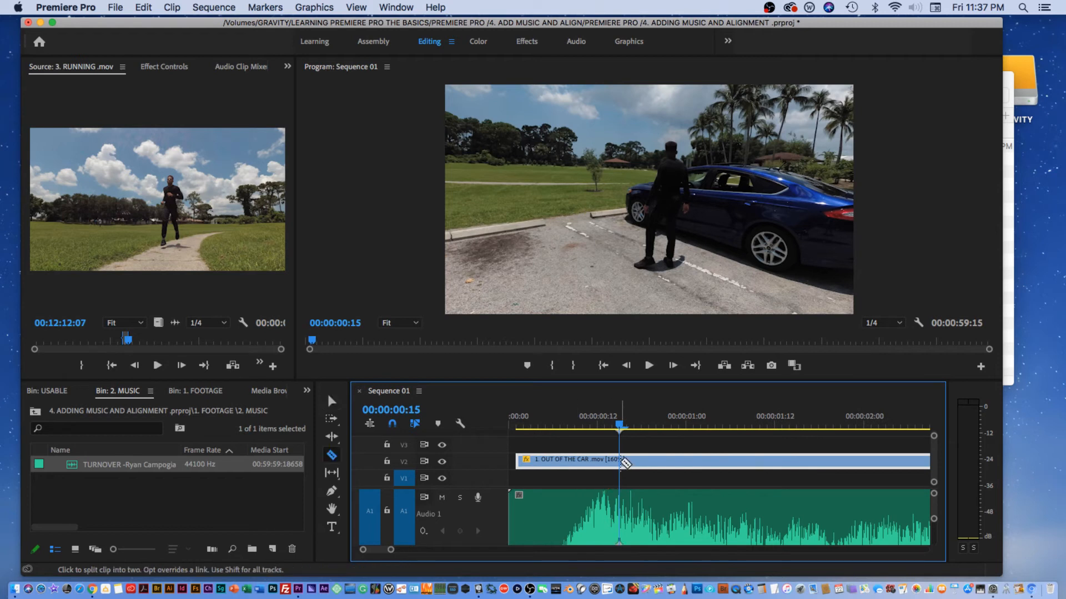
pyautogui.click(620, 461)
# Step: Set the speed of the second OUT OF THE CAR segment to 100%
pyautogui.moveTo(620, 422)
pyautogui.mouseDown()
pyautogui.moveTo(608, 426)
pyautogui.moveTo(634, 427)
pyautogui.mouseUp()
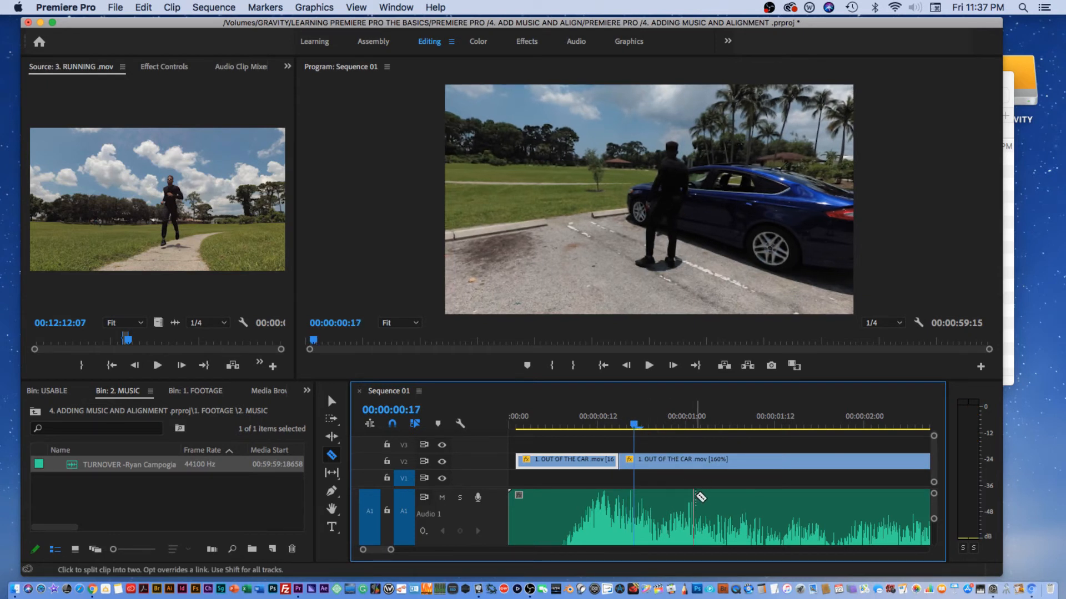
pyautogui.press('t')
pyautogui.click(668, 461)
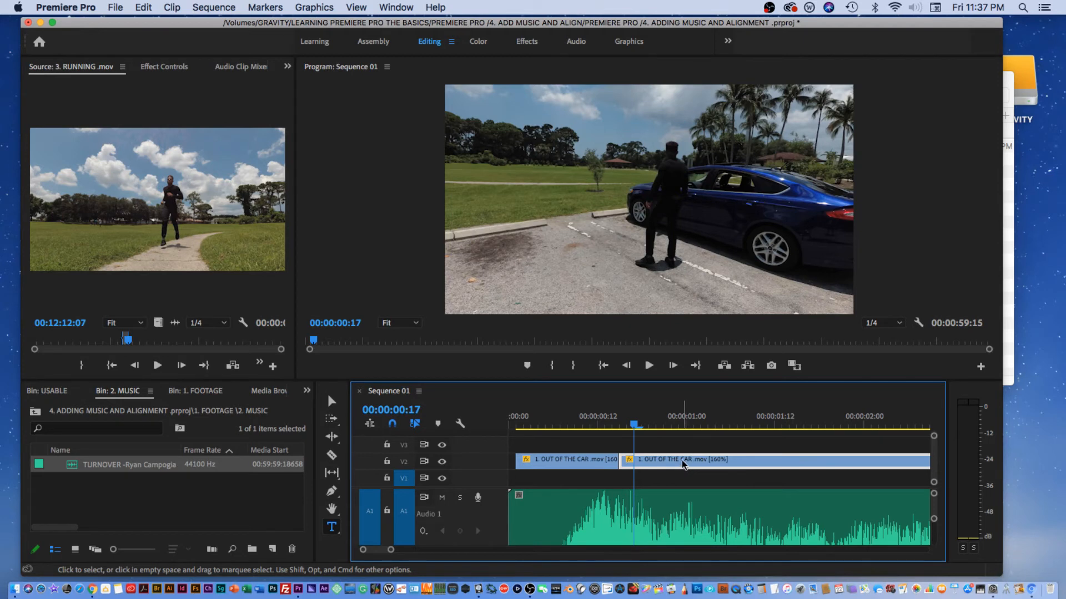
pyautogui.rightClick(682, 465)
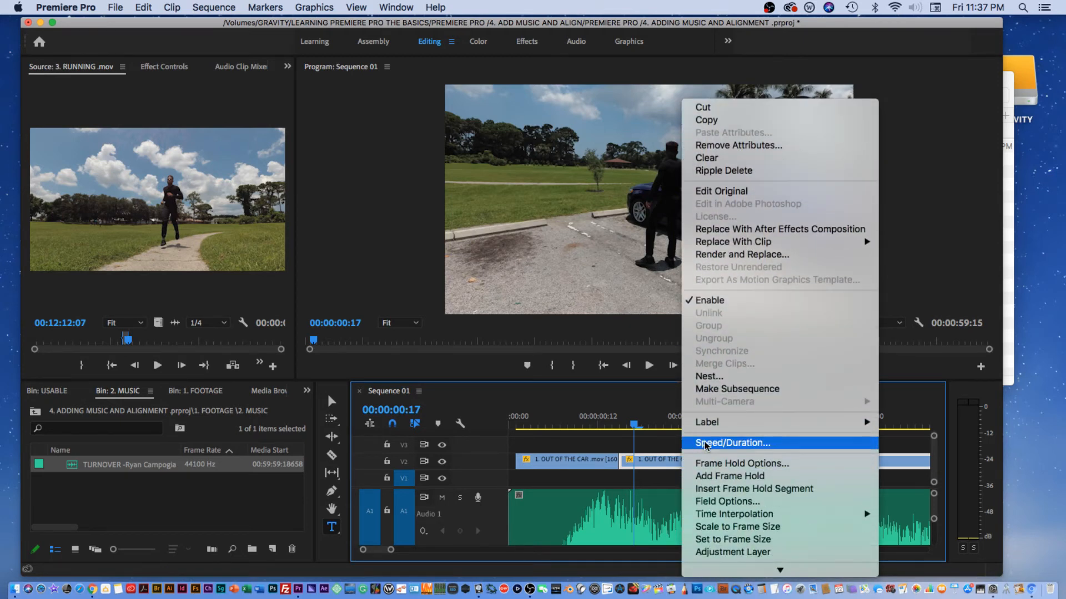
pyautogui.click(705, 444)
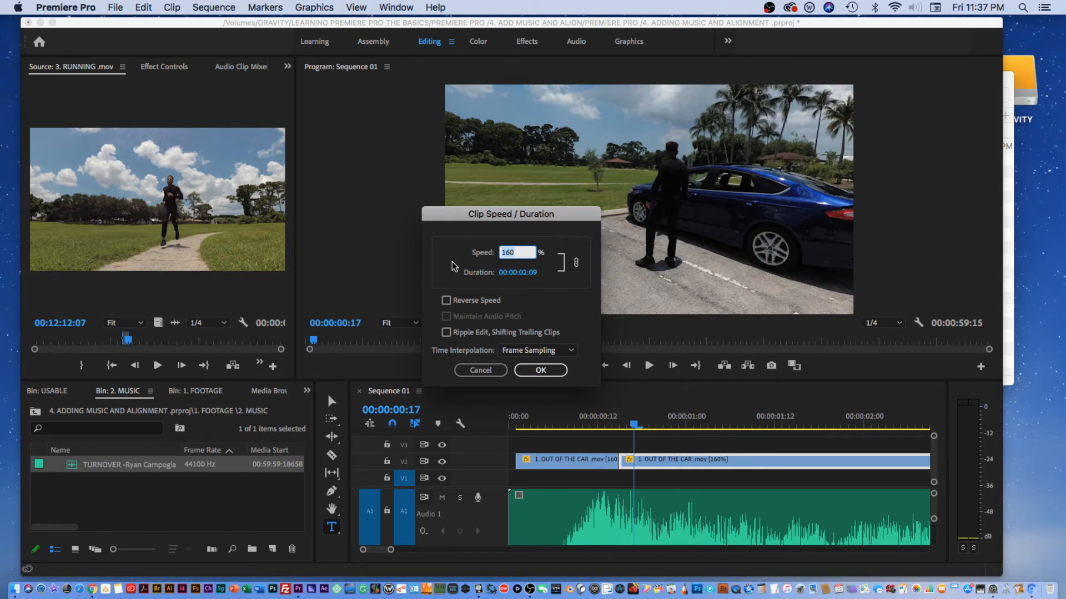
pyautogui.press('BackSpace')
pyautogui.write('100')
pyautogui.click(540, 369)
# Step: Play the sequence to review the split clip against the music
pyautogui.press('space')
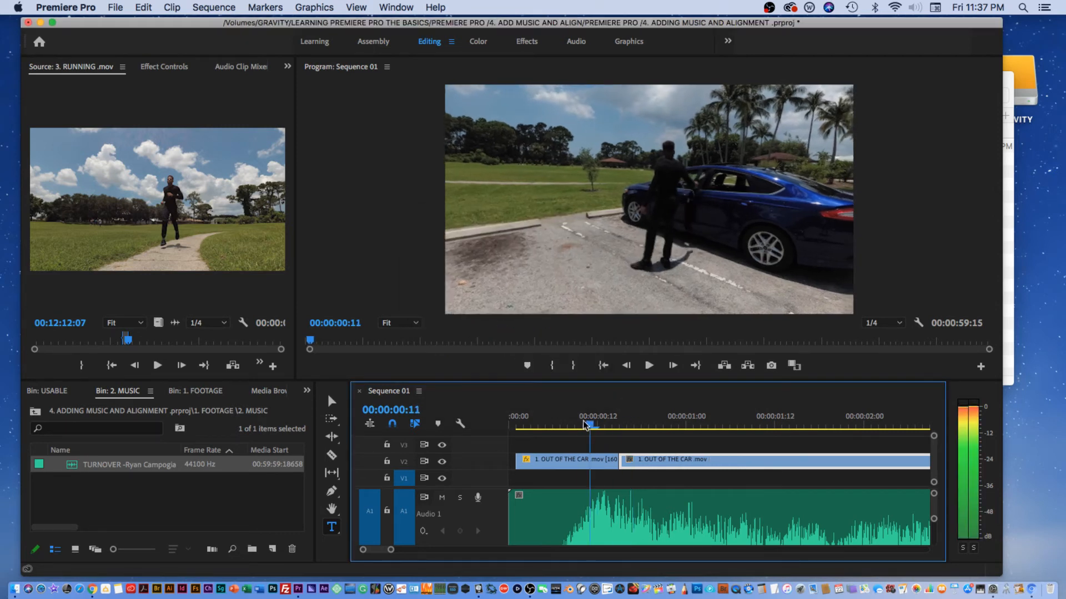
pyautogui.press('space')
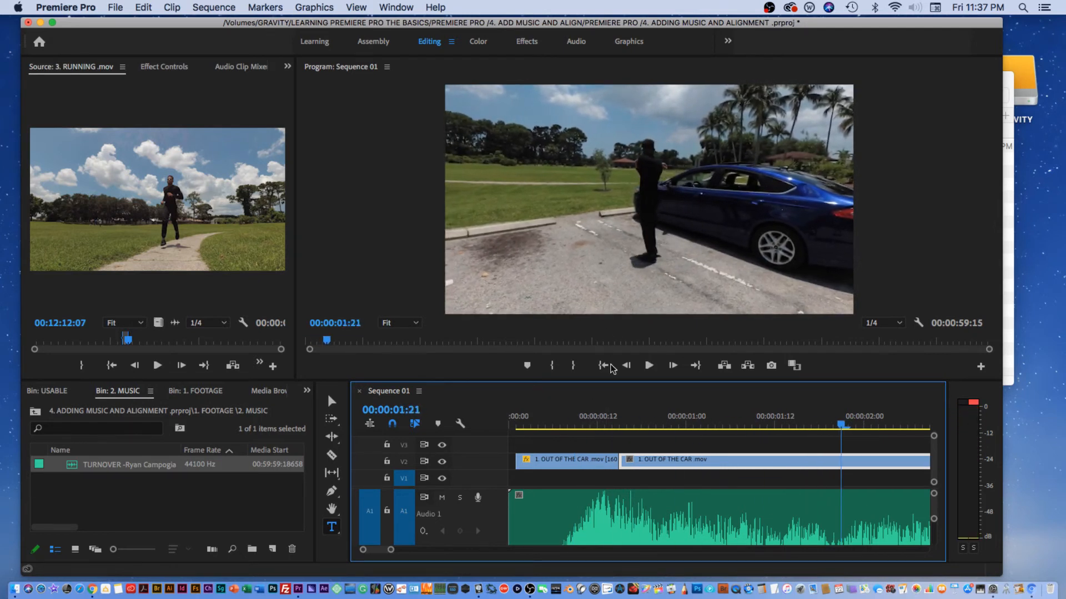
pyautogui.moveTo(391, 553); pyautogui.dragTo(400, 552)
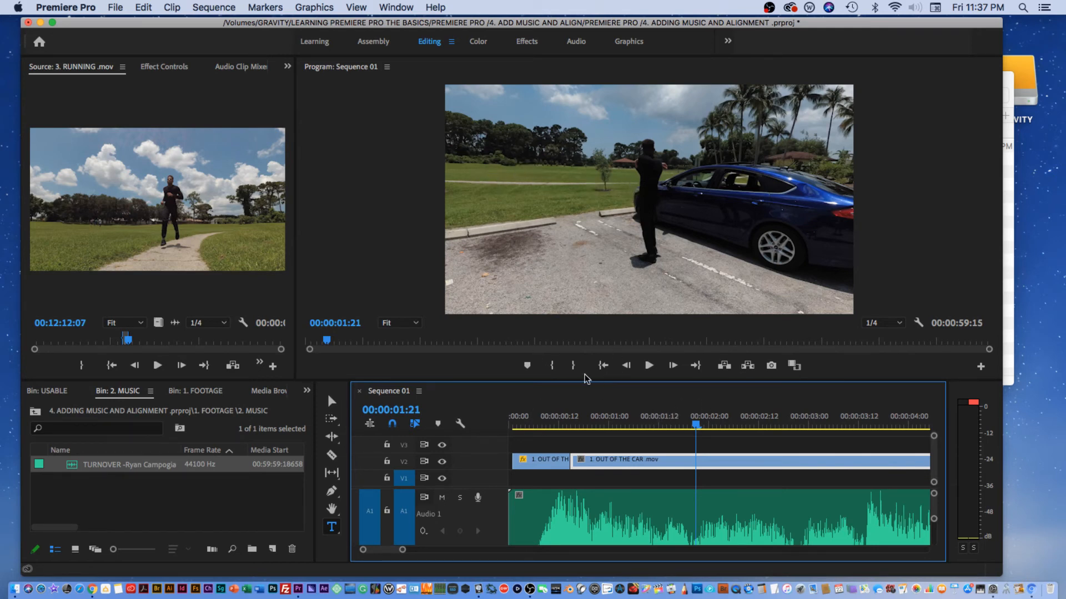
pyautogui.moveTo(634, 418); pyautogui.dragTo(477, 430)
pyautogui.press('space')
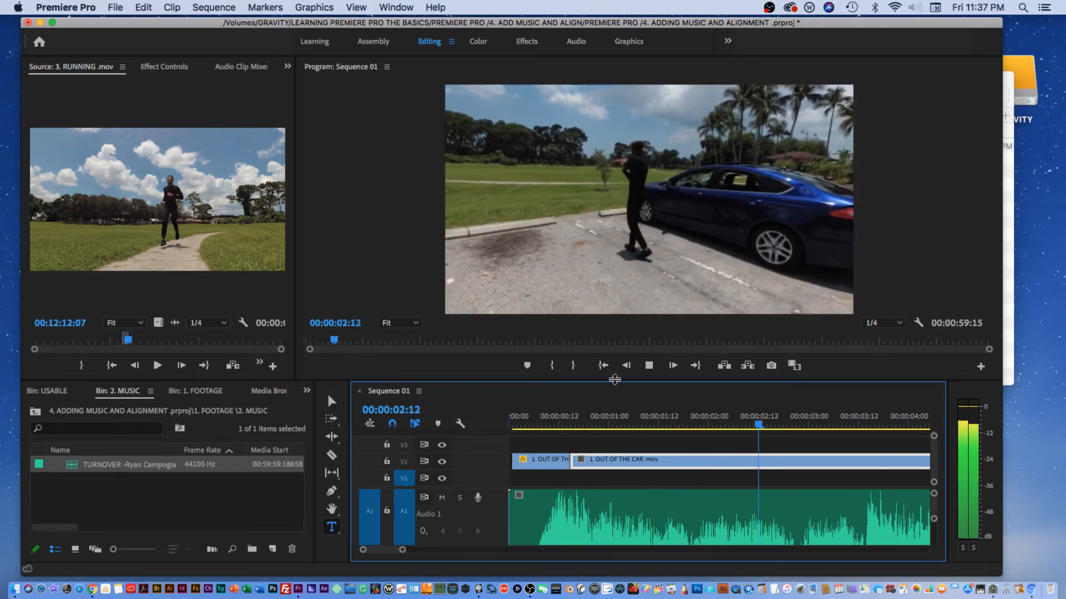
pyautogui.press('space')
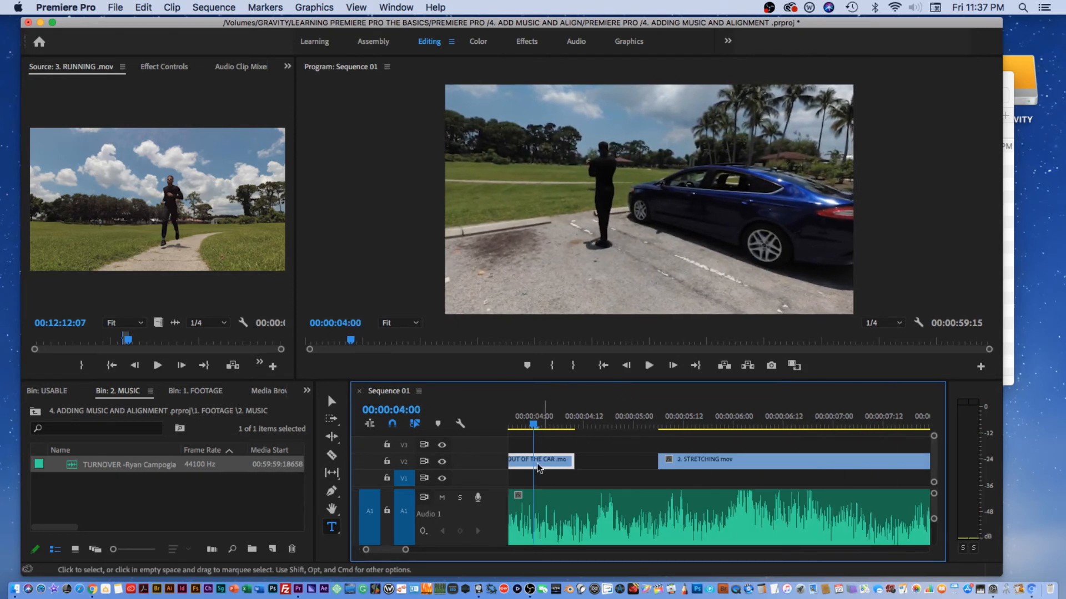
# Step: Trim the end of the second OUT OF THE CAR segment shorter and play it back
pyautogui.moveTo(406, 551); pyautogui.dragTo(414, 551)
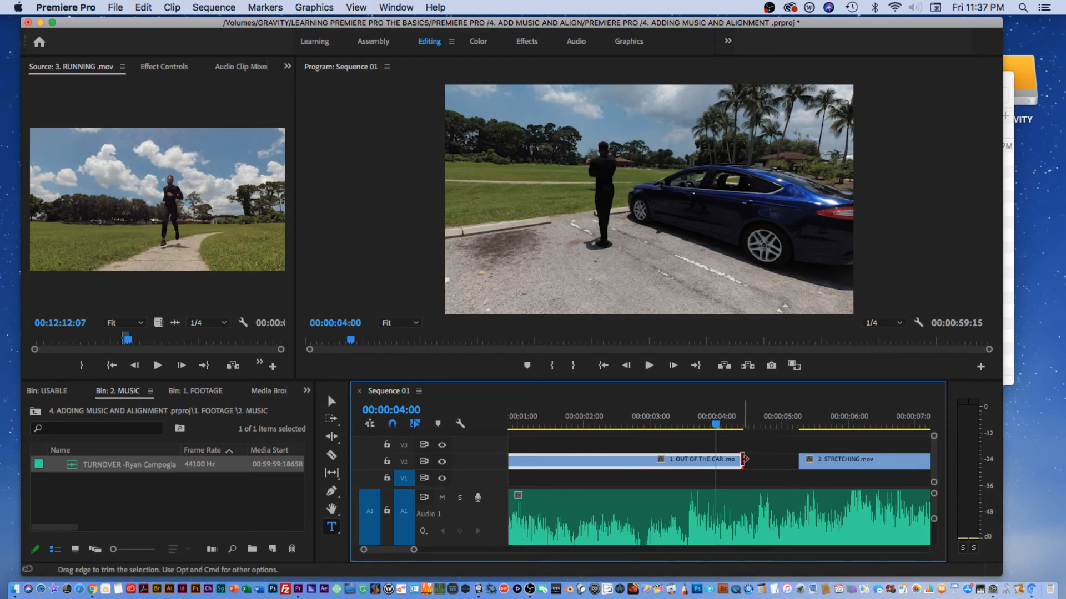
pyautogui.moveTo(743, 459); pyautogui.dragTo(688, 460)
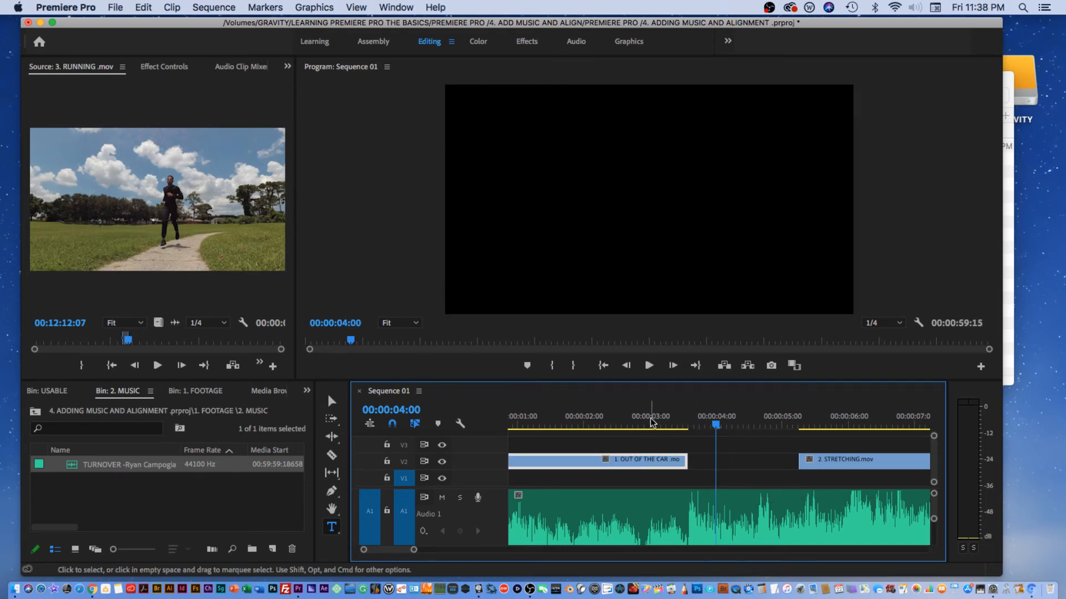
pyautogui.click(624, 423)
pyautogui.press('space')
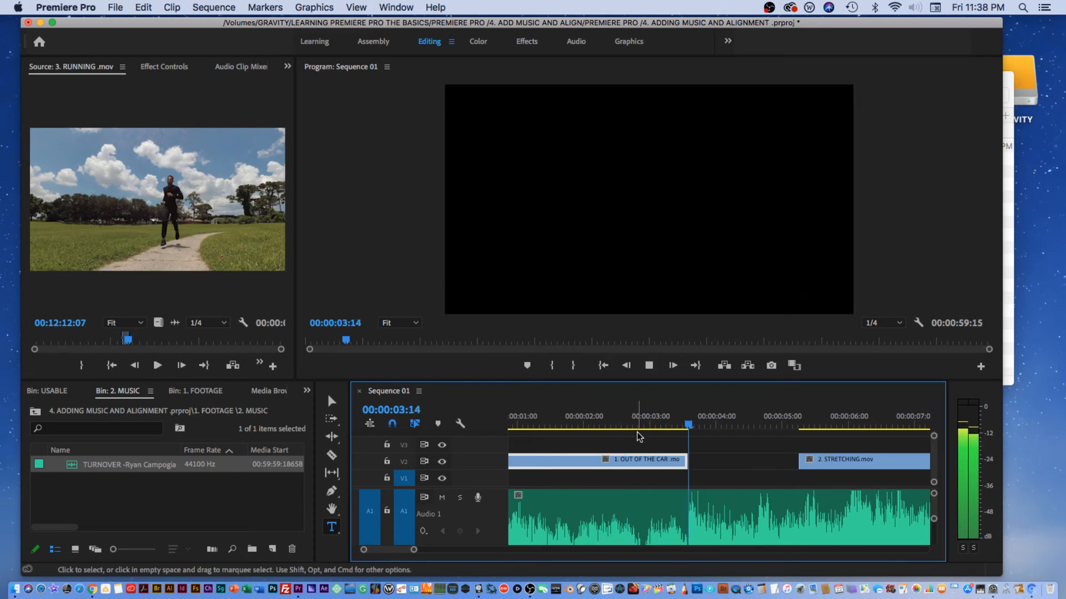
pyautogui.press('space')
# Step: Move the STRETCHING clip to follow directly after the OUT OF THE CAR clip and play it back
pyautogui.moveTo(838, 460); pyautogui.dragTo(738, 471)
pyautogui.click(628, 429)
pyautogui.press('space')
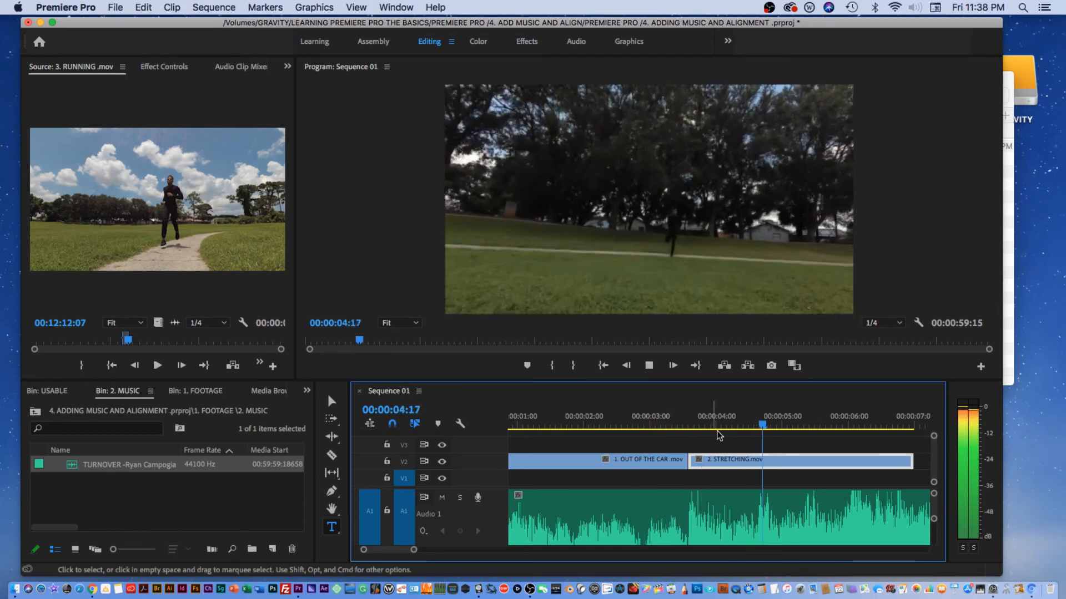
pyautogui.press('space')
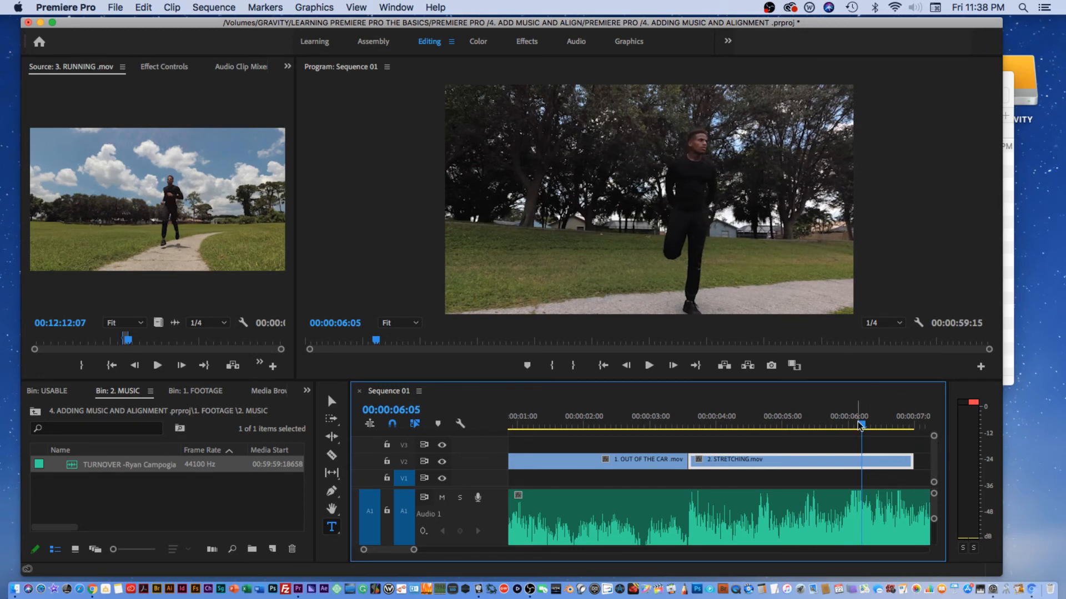
# Step: Move the STRETCHING clip later, leaving a gap after the OUT OF THE CAR clip to match the music
pyautogui.moveTo(860, 425); pyautogui.dragTo(894, 459)
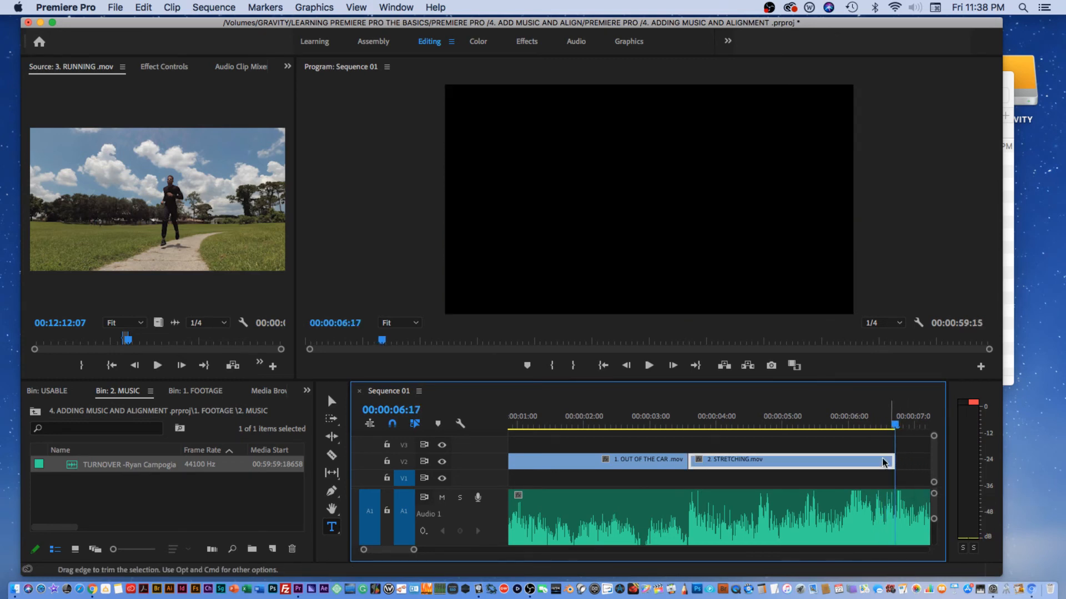
pyautogui.click(892, 424)
pyautogui.moveTo(892, 423); pyautogui.dragTo(894, 424)
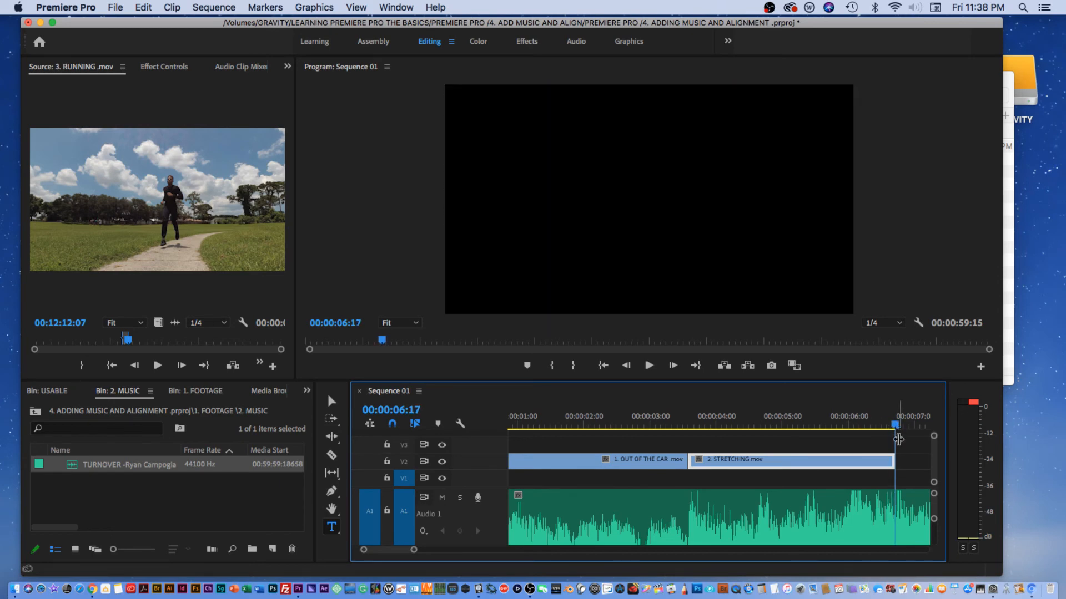
pyautogui.moveTo(694, 464); pyautogui.dragTo(755, 464)
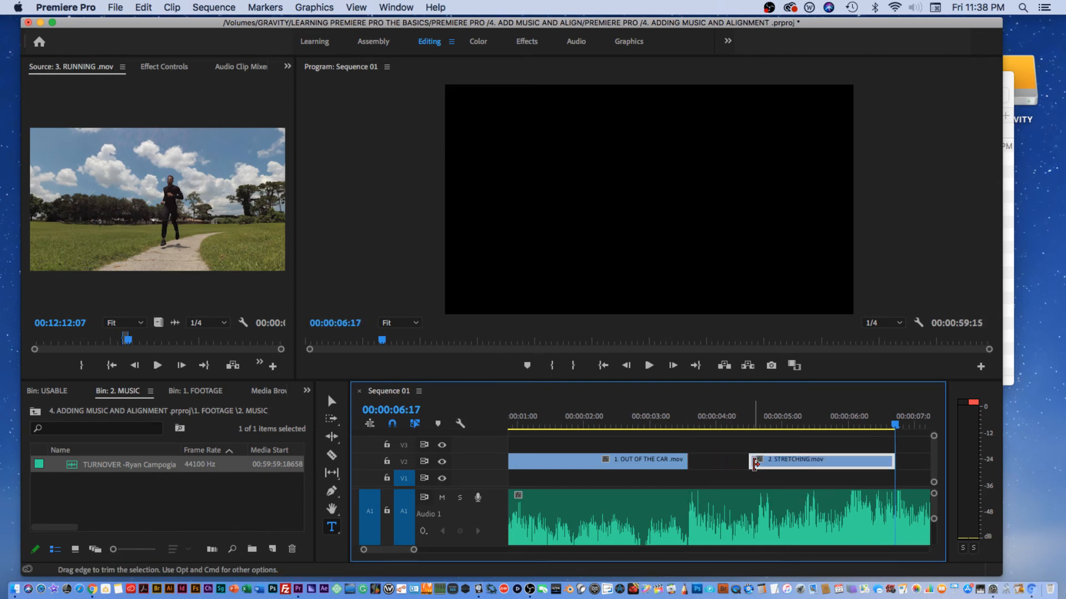
pyautogui.click(893, 425)
pyautogui.moveTo(894, 425); pyautogui.dragTo(895, 425)
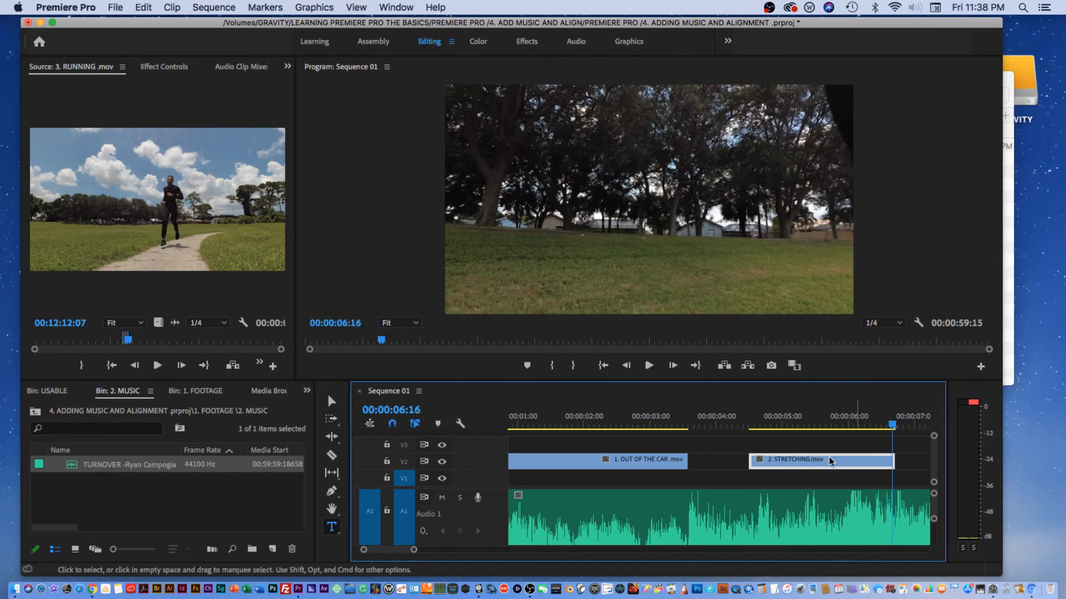
# Step: Reposition the STRETCHING clip near the OUT OF THE CAR clip and extend its start to close the gap between them
pyautogui.moveTo(795, 465); pyautogui.dragTo(735, 464)
pyautogui.moveTo(673, 417); pyautogui.dragTo(854, 387)
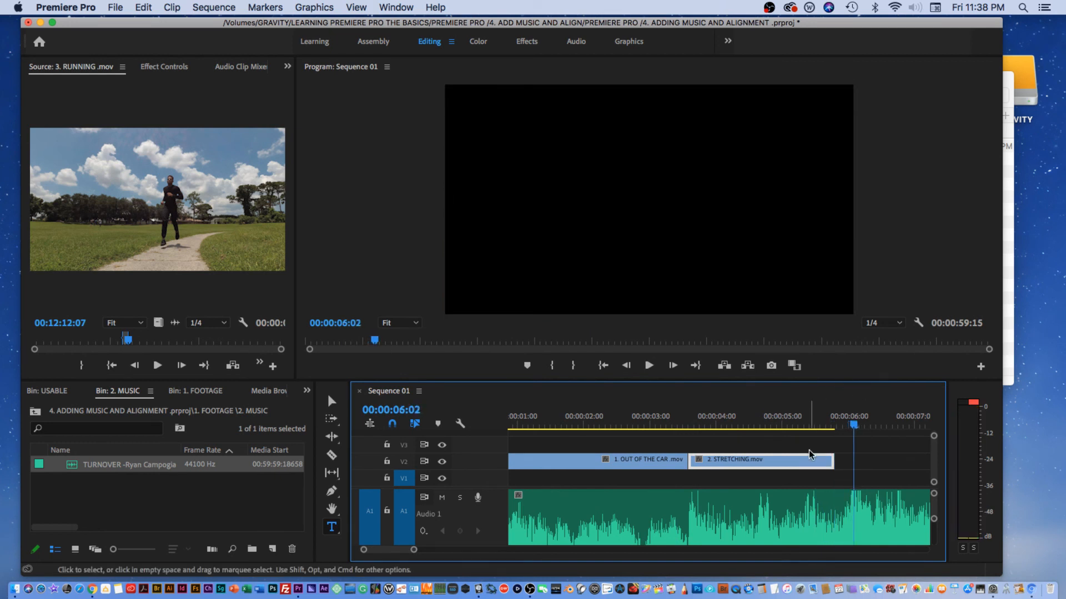
pyautogui.moveTo(809, 465); pyautogui.dragTo(828, 465)
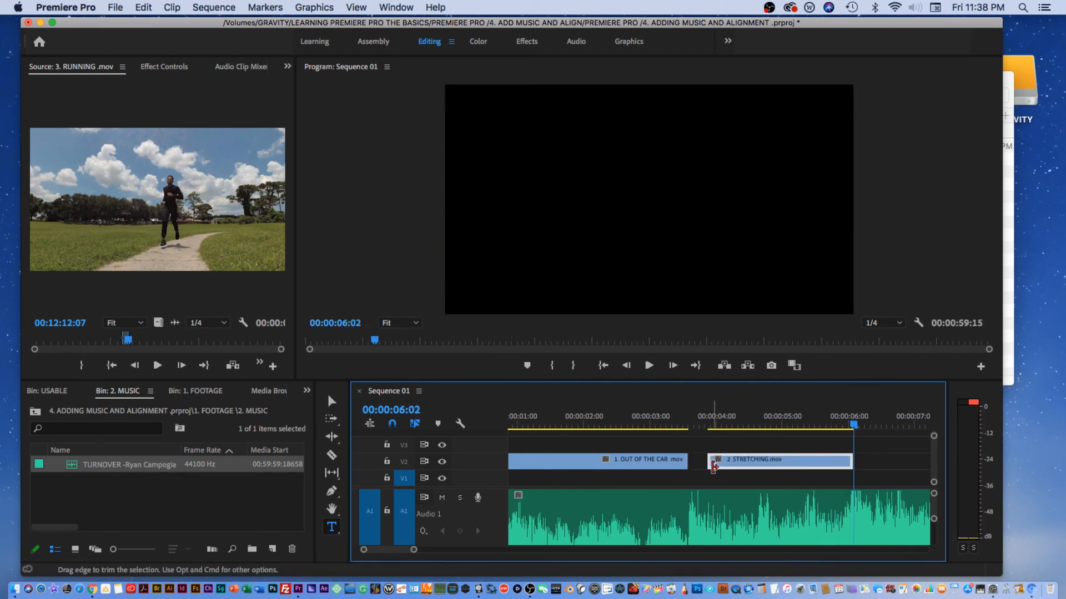
pyautogui.moveTo(707, 462); pyautogui.dragTo(688, 461)
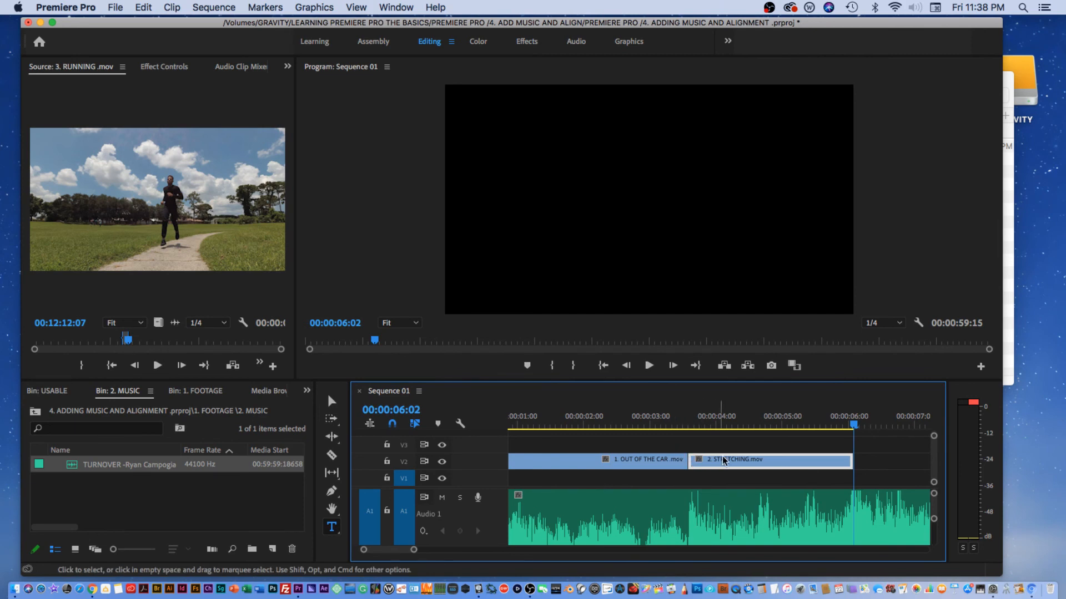
# Step: Play back and scrub the sequence around the STRETCHING clip's start to review its timing against the music
pyautogui.click(630, 425)
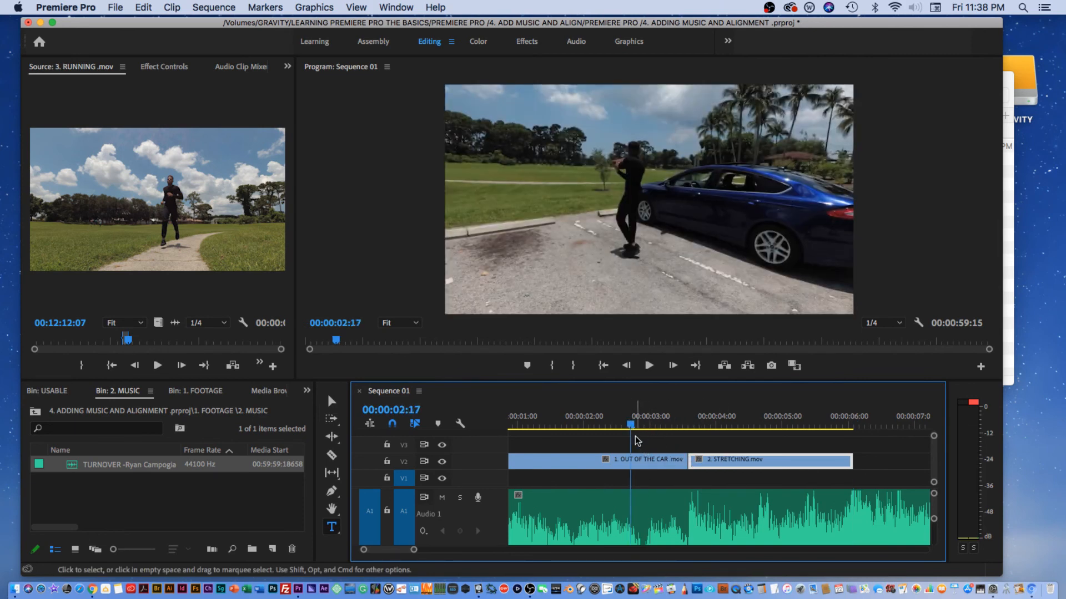
pyautogui.press('space')
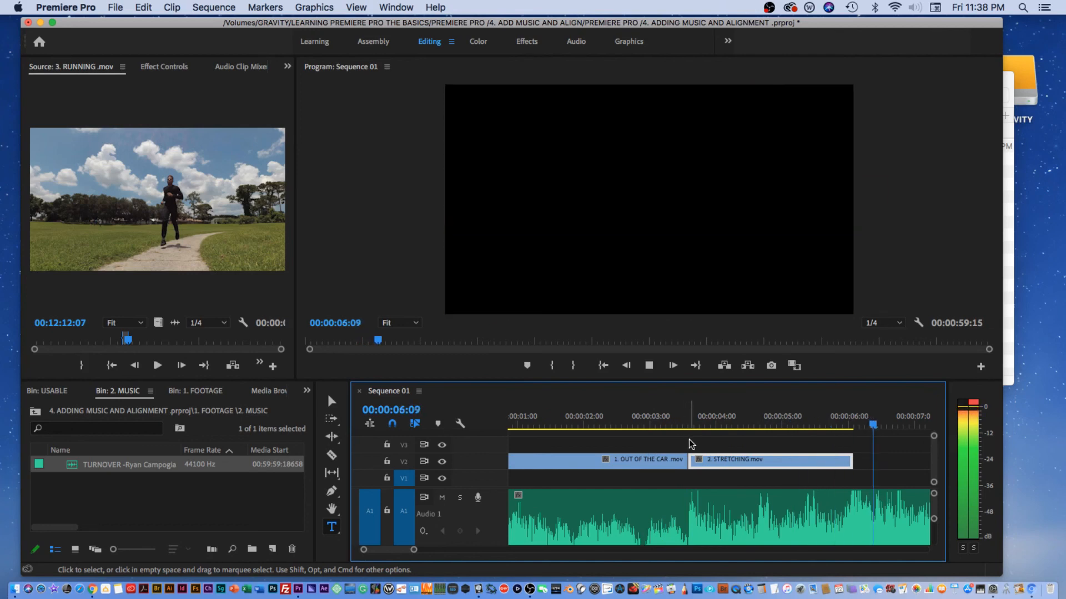
pyautogui.press('space')
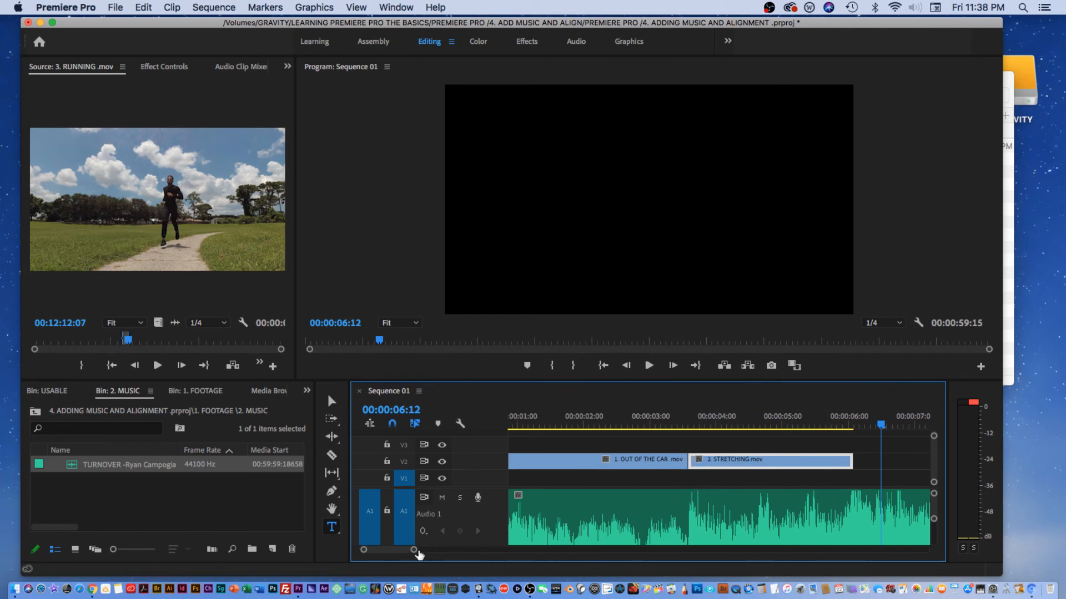
pyautogui.moveTo(417, 553); pyautogui.dragTo(481, 551)
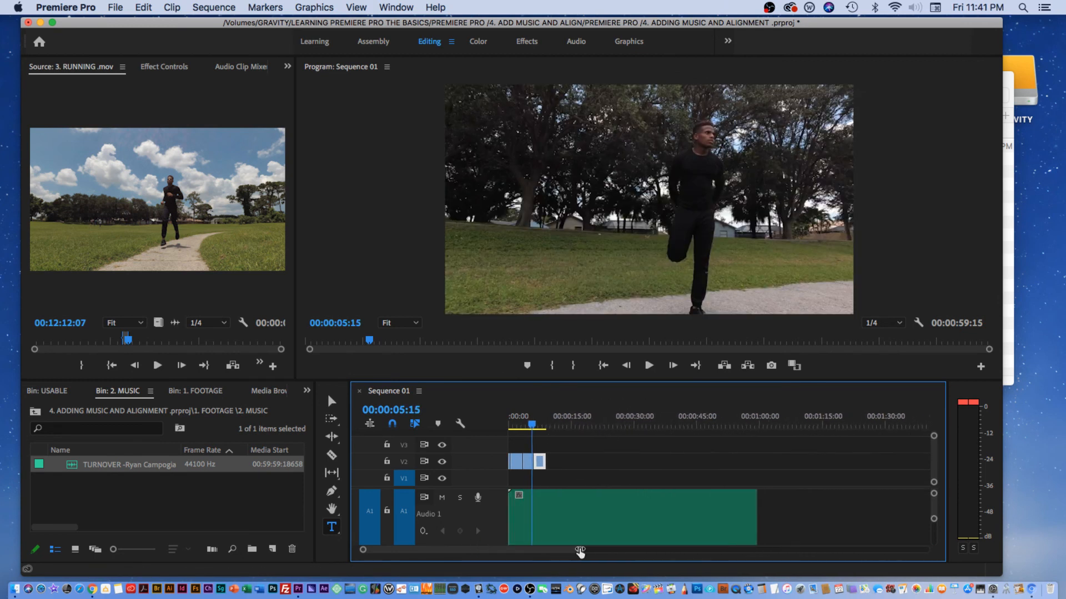
pyautogui.moveTo(578, 552); pyautogui.dragTo(596, 552)
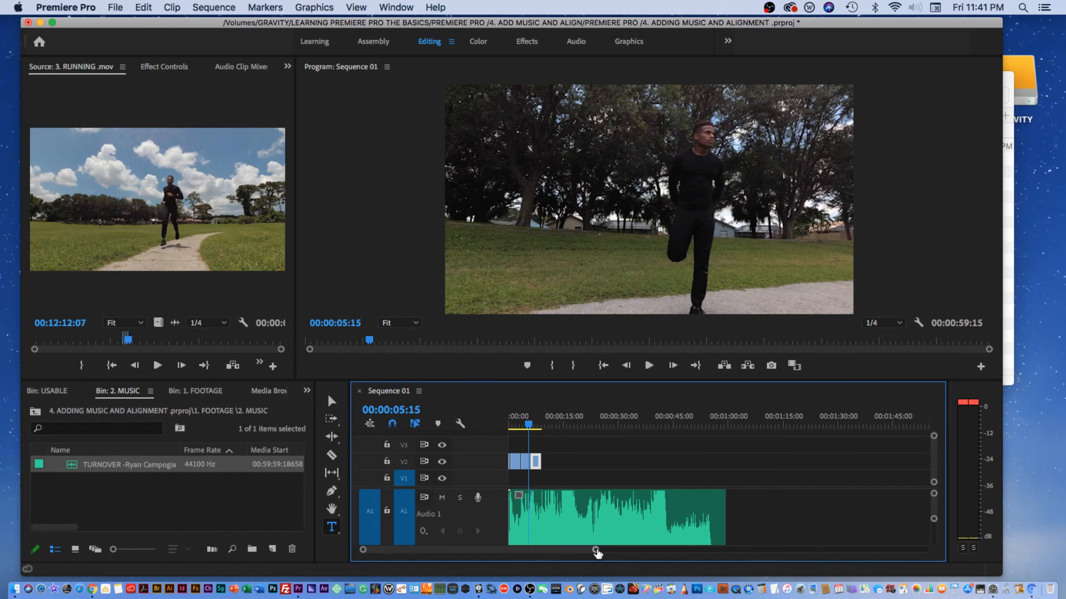
pyautogui.moveTo(595, 552); pyautogui.dragTo(503, 551)
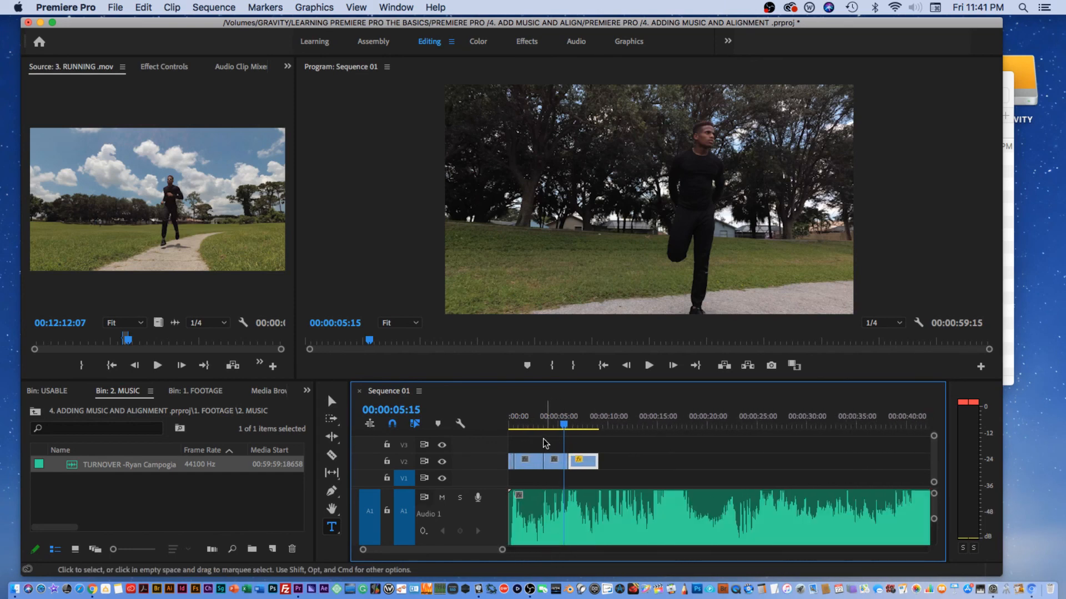
pyautogui.click(554, 423)
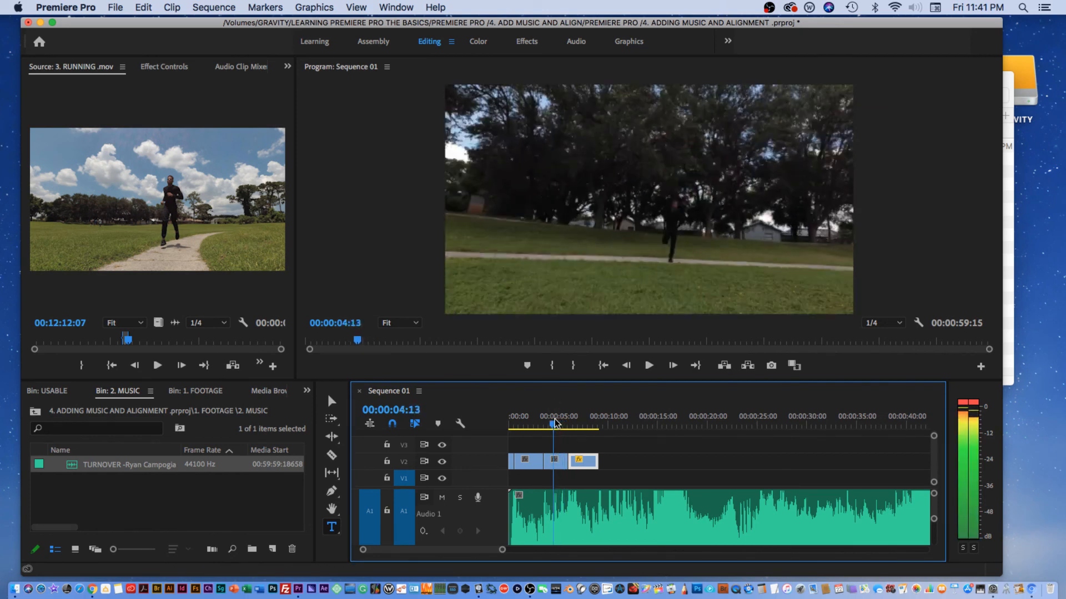
pyautogui.moveTo(555, 424); pyautogui.dragTo(552, 423)
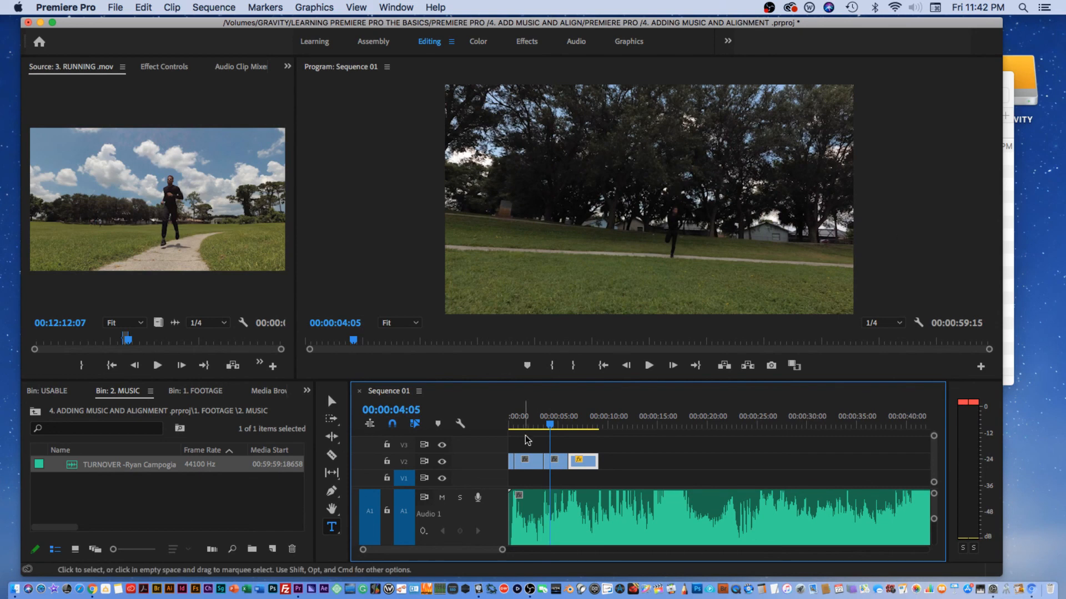
pyautogui.moveTo(550, 425); pyautogui.dragTo(564, 428)
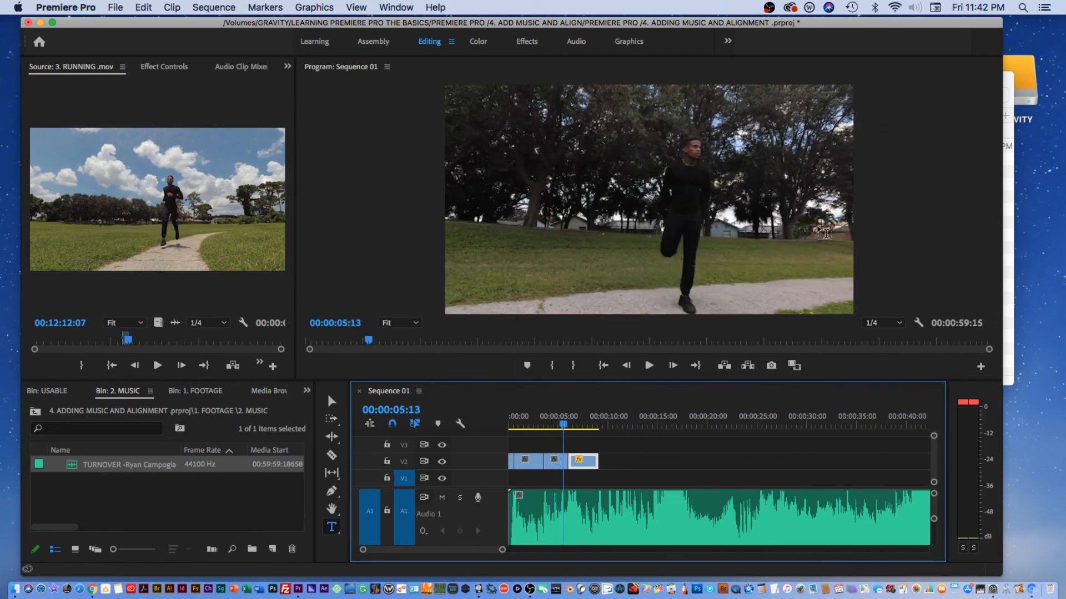
pyautogui.moveTo(559, 427)
pyautogui.mouseDown()
pyautogui.moveTo(541, 428)
pyautogui.moveTo(552, 428)
pyautogui.mouseUp()
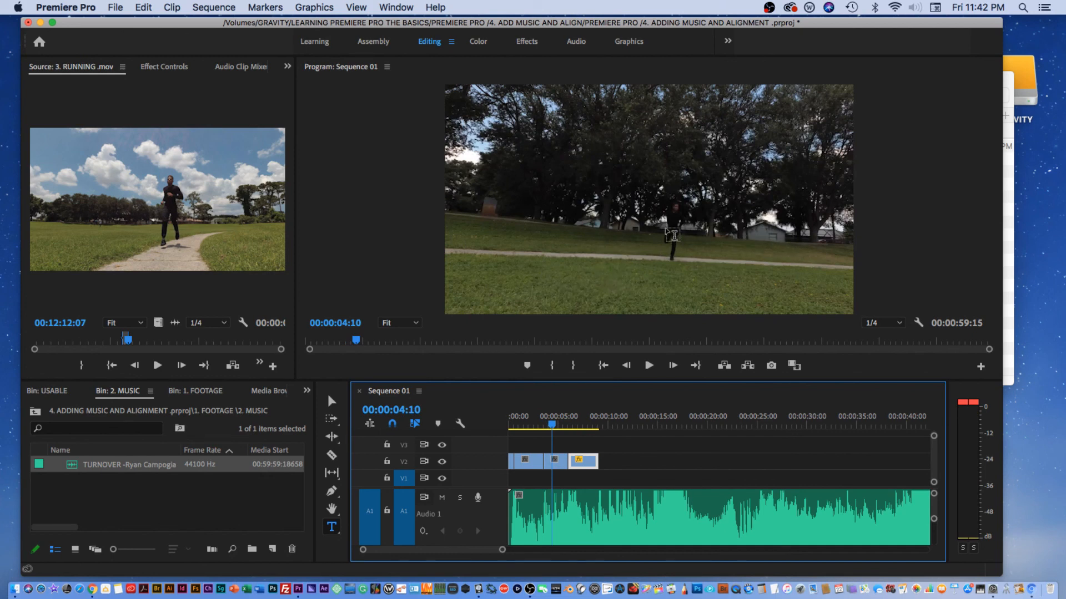
pyautogui.moveTo(552, 427); pyautogui.dragTo(558, 428)
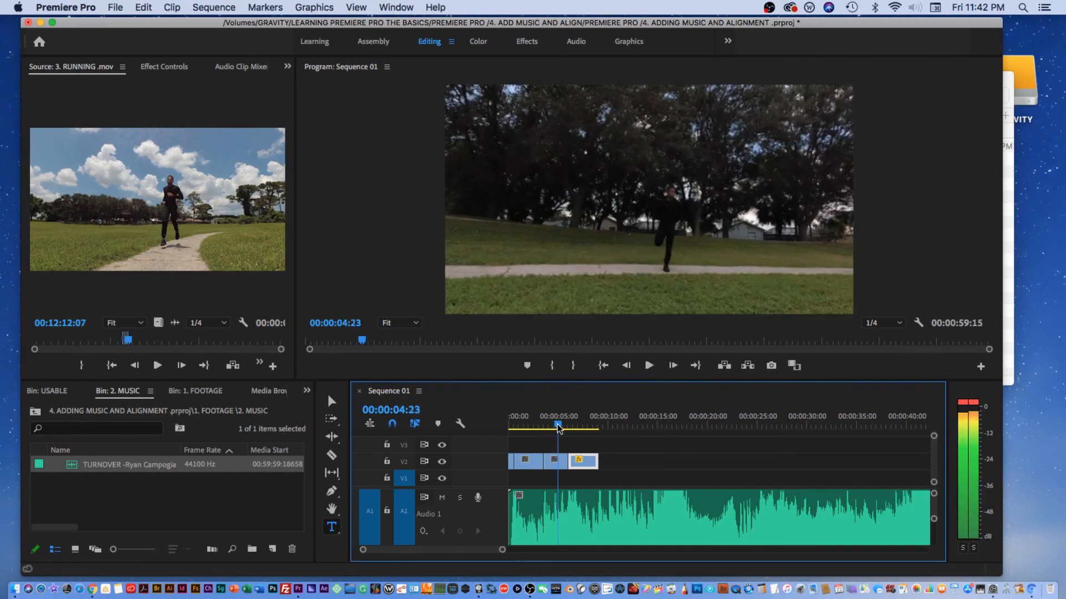
pyautogui.press('space')
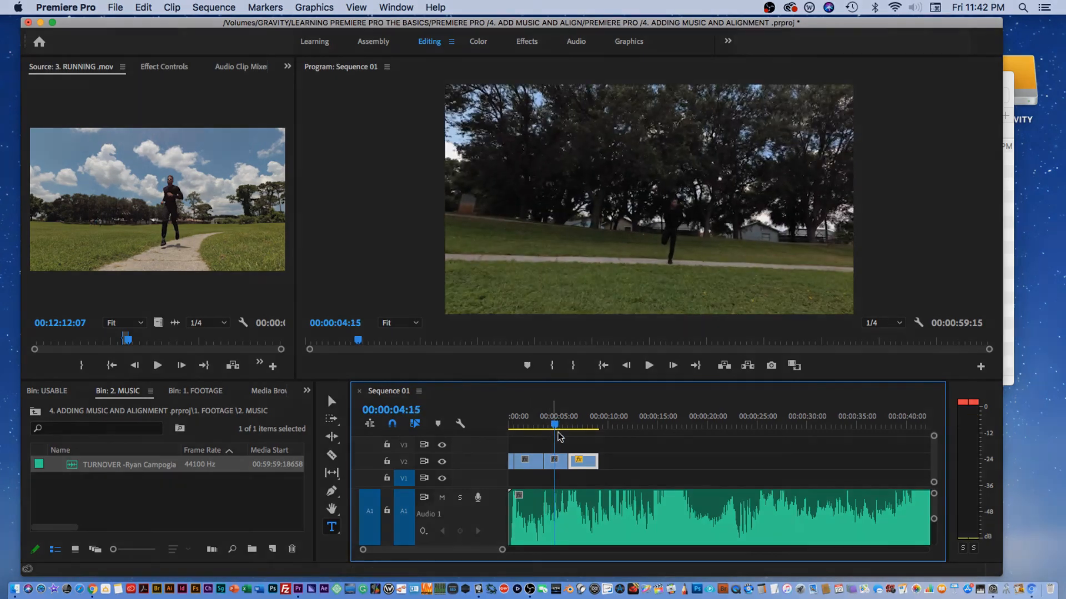